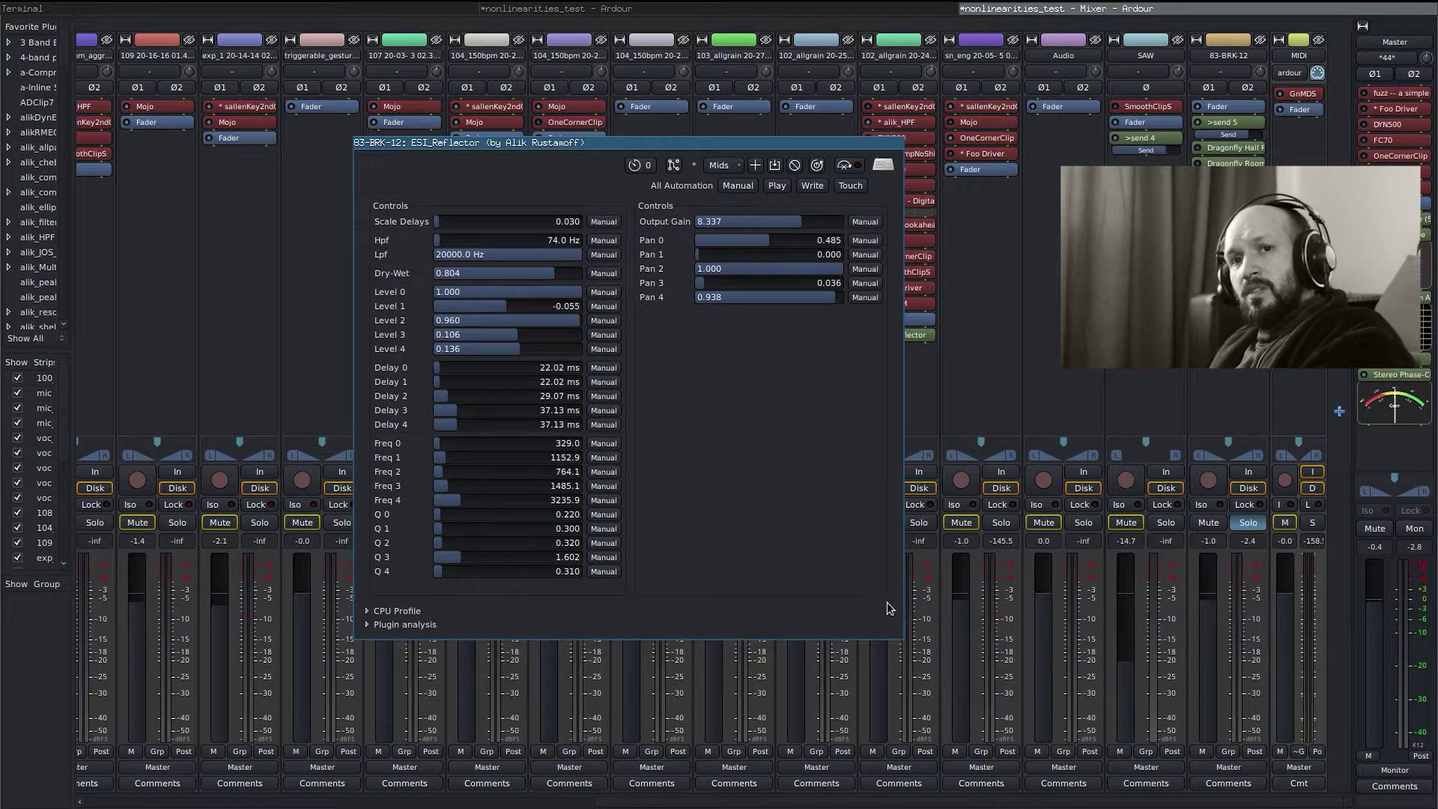
# Expand the ESI_Reflector 'Plugin analysis' section to show its frequency and phase graph
pyautogui.click(400, 624)
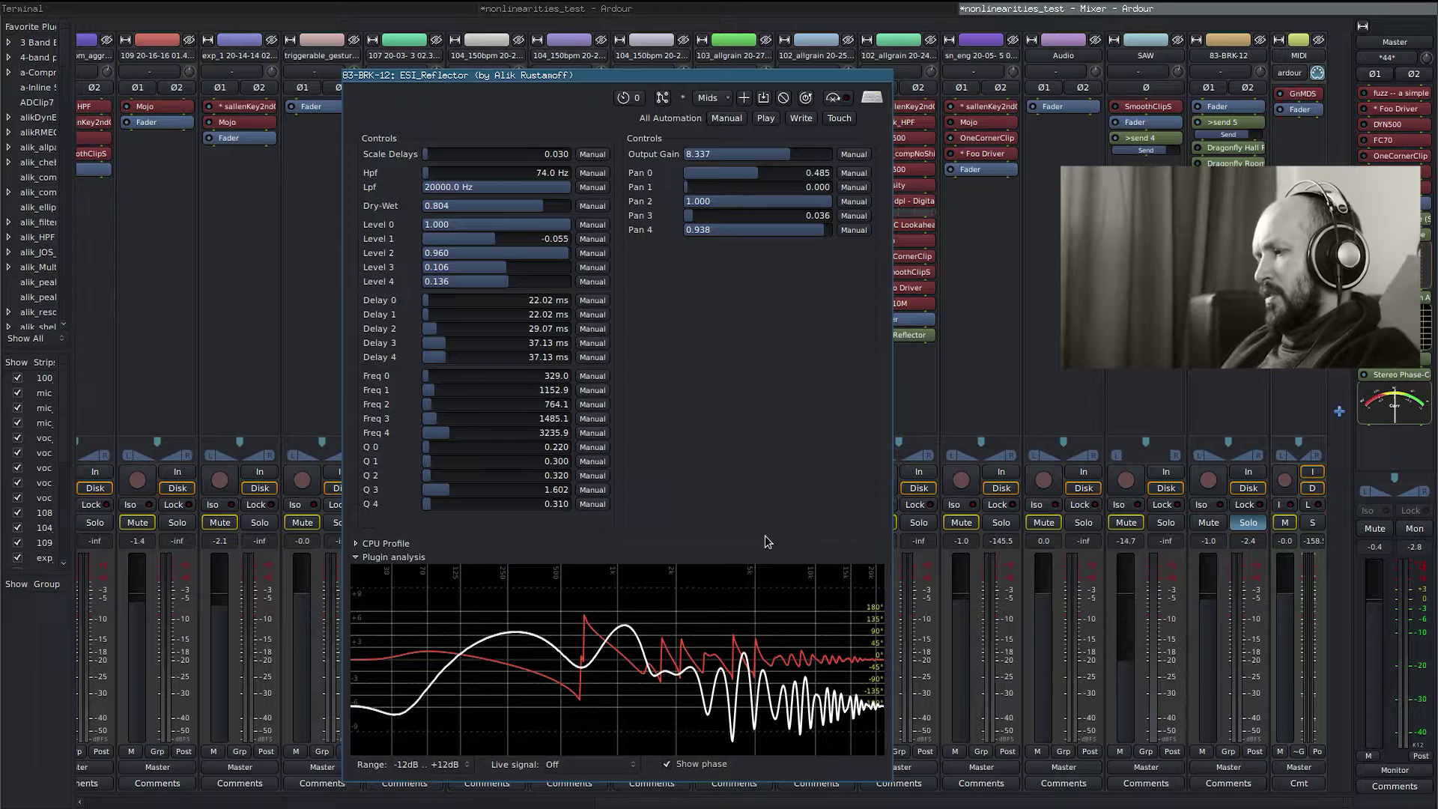
# Move the ESI_Reflector plugin window up and left, then nudge it slightly back down
pyautogui.moveTo(476, 75); pyautogui.dragTo(462, 22)
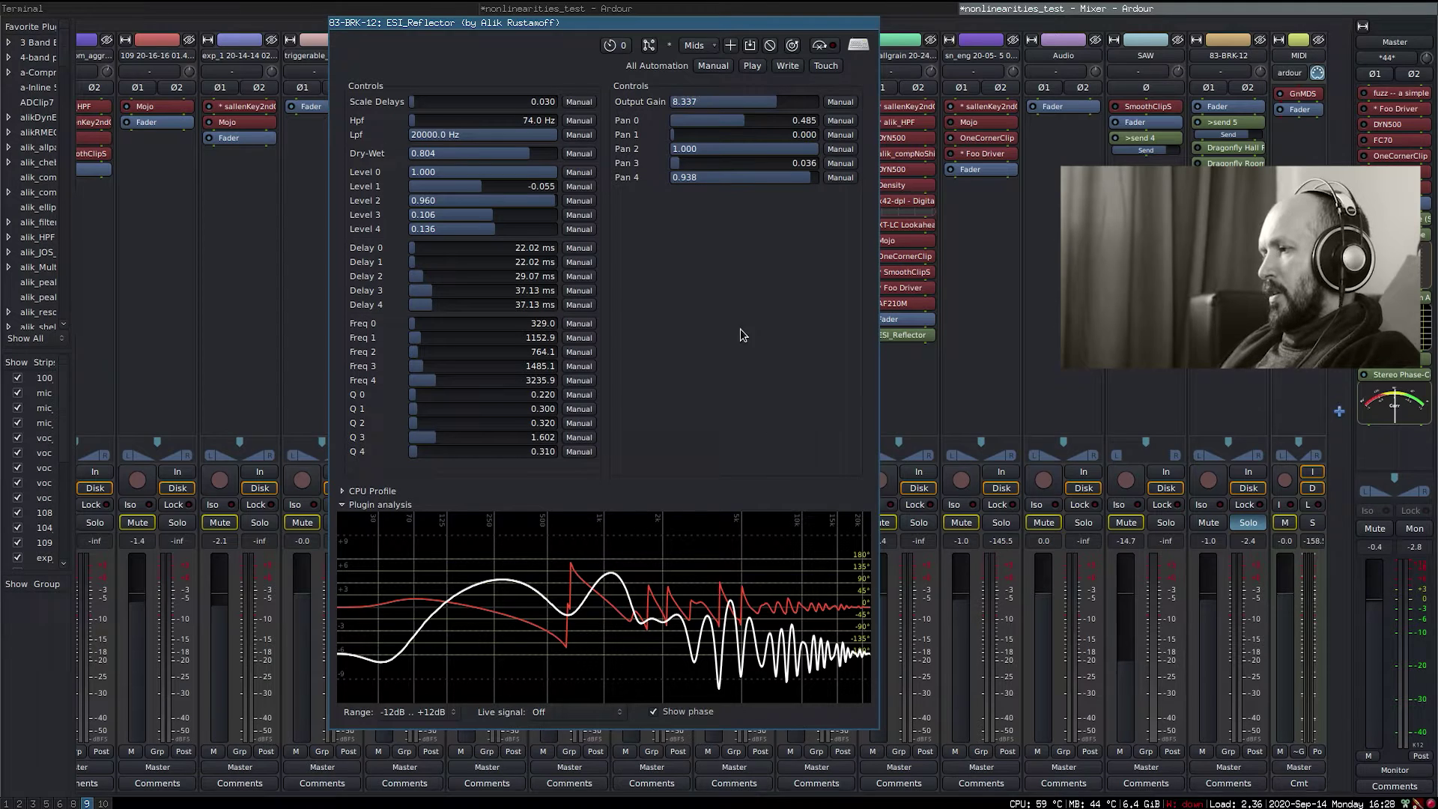
pyautogui.keyDown('alt'); pyautogui.moveTo(741, 330); pyautogui.dragTo(748, 345); pyautogui.keyUp('alt')
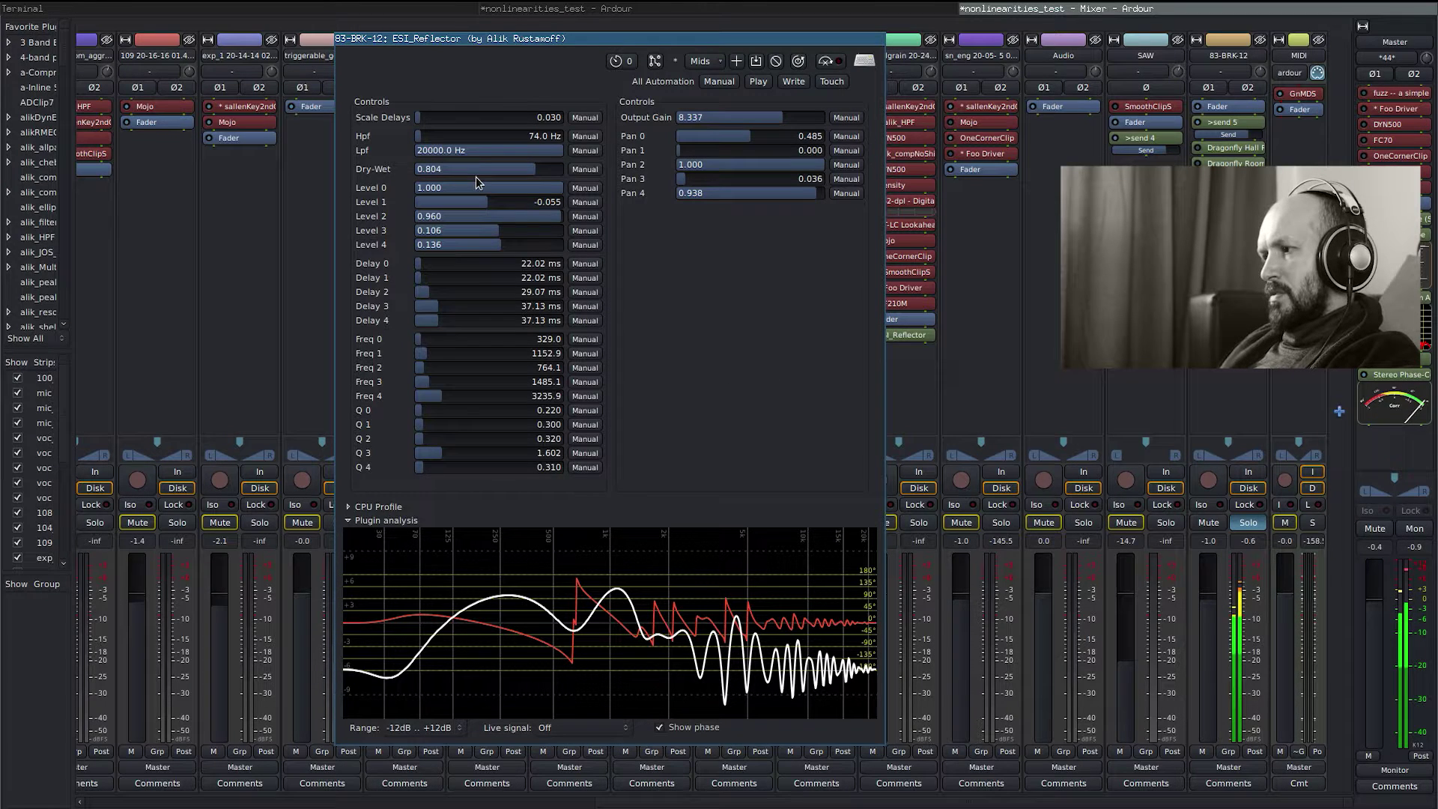
# Lower Dry-Wet to about 0.66, then push it to fully wet at 1.000
pyautogui.moveTo(475, 170); pyautogui.dragTo(453, 170)
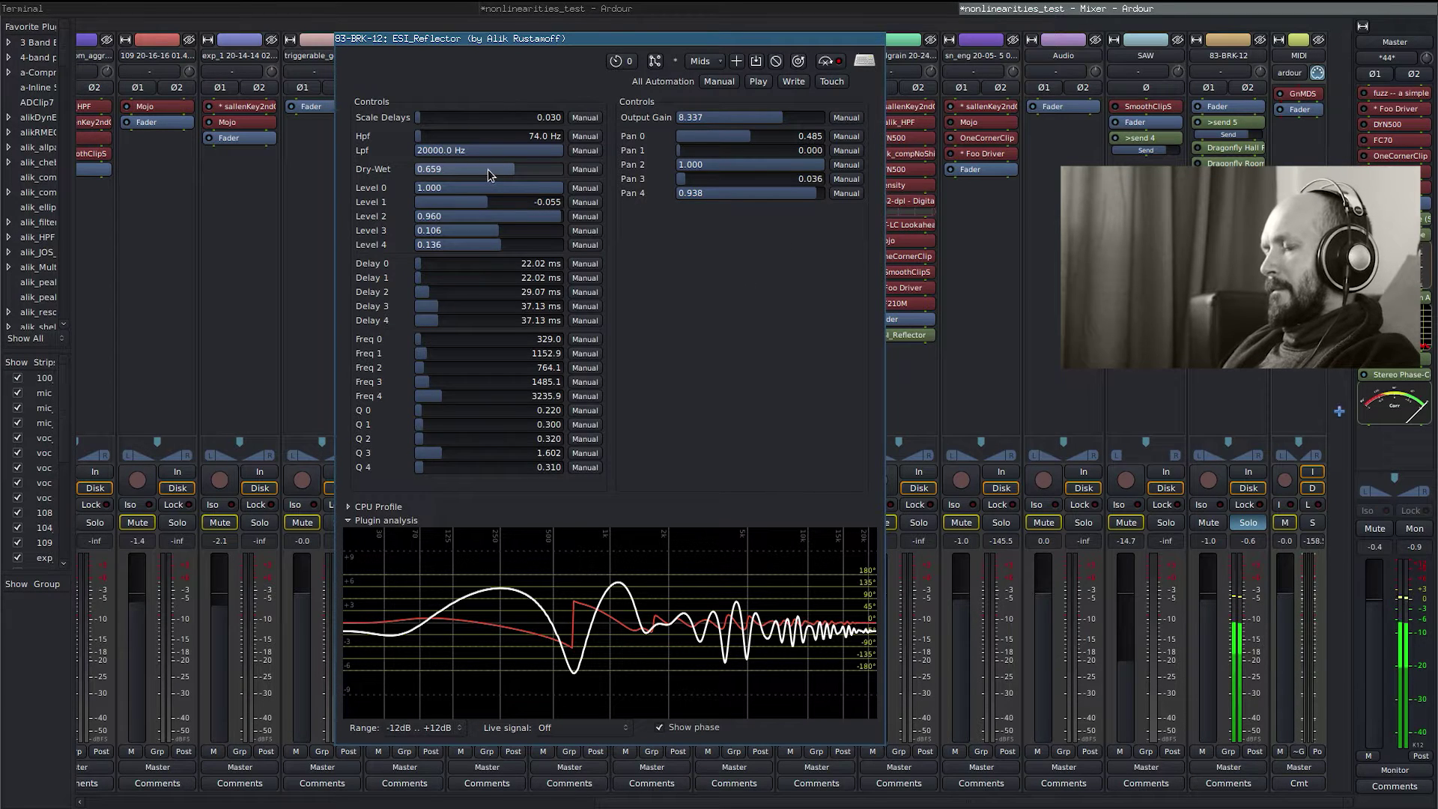
pyautogui.moveTo(487, 170); pyautogui.dragTo(562, 172)
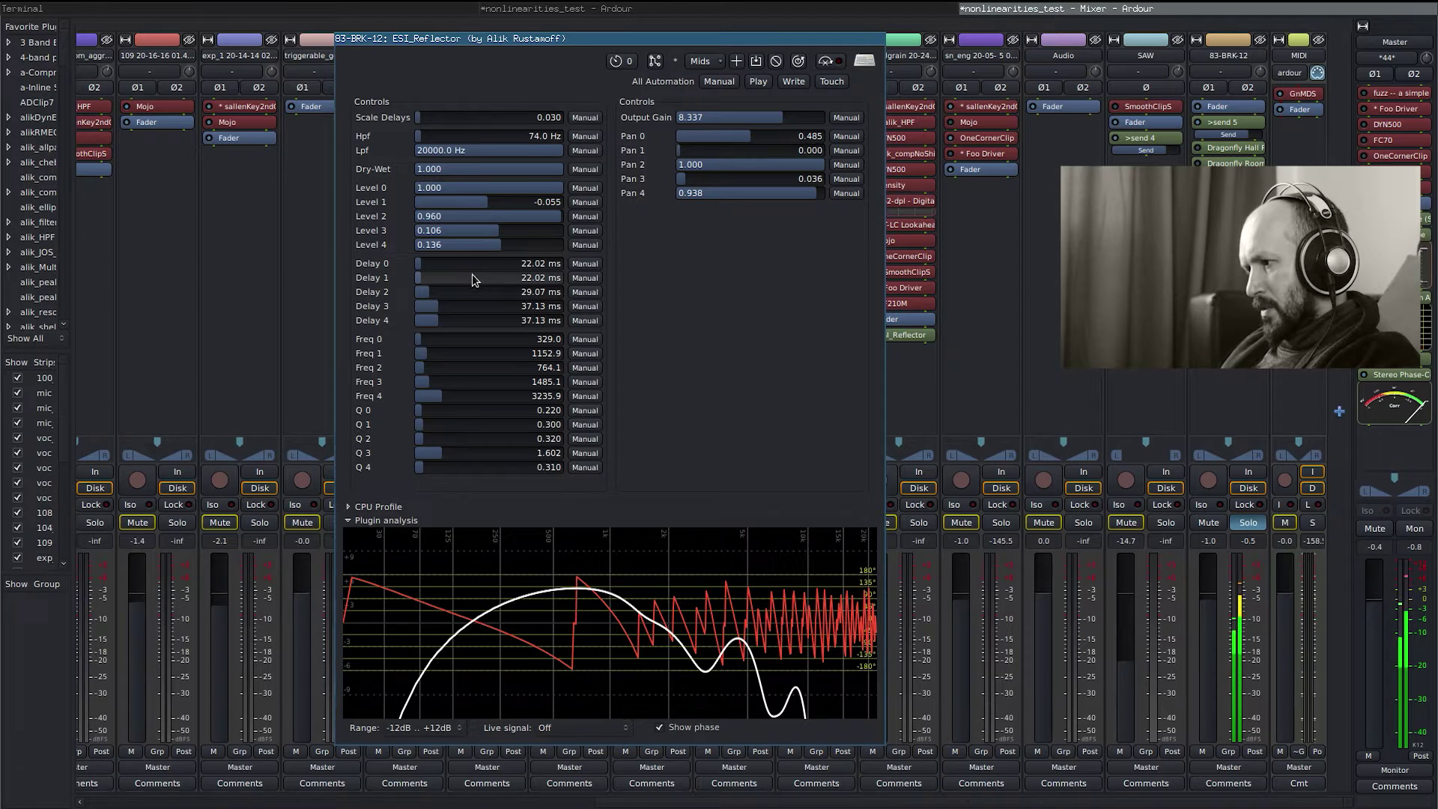
pyautogui.scroll(-1, 472, 275)
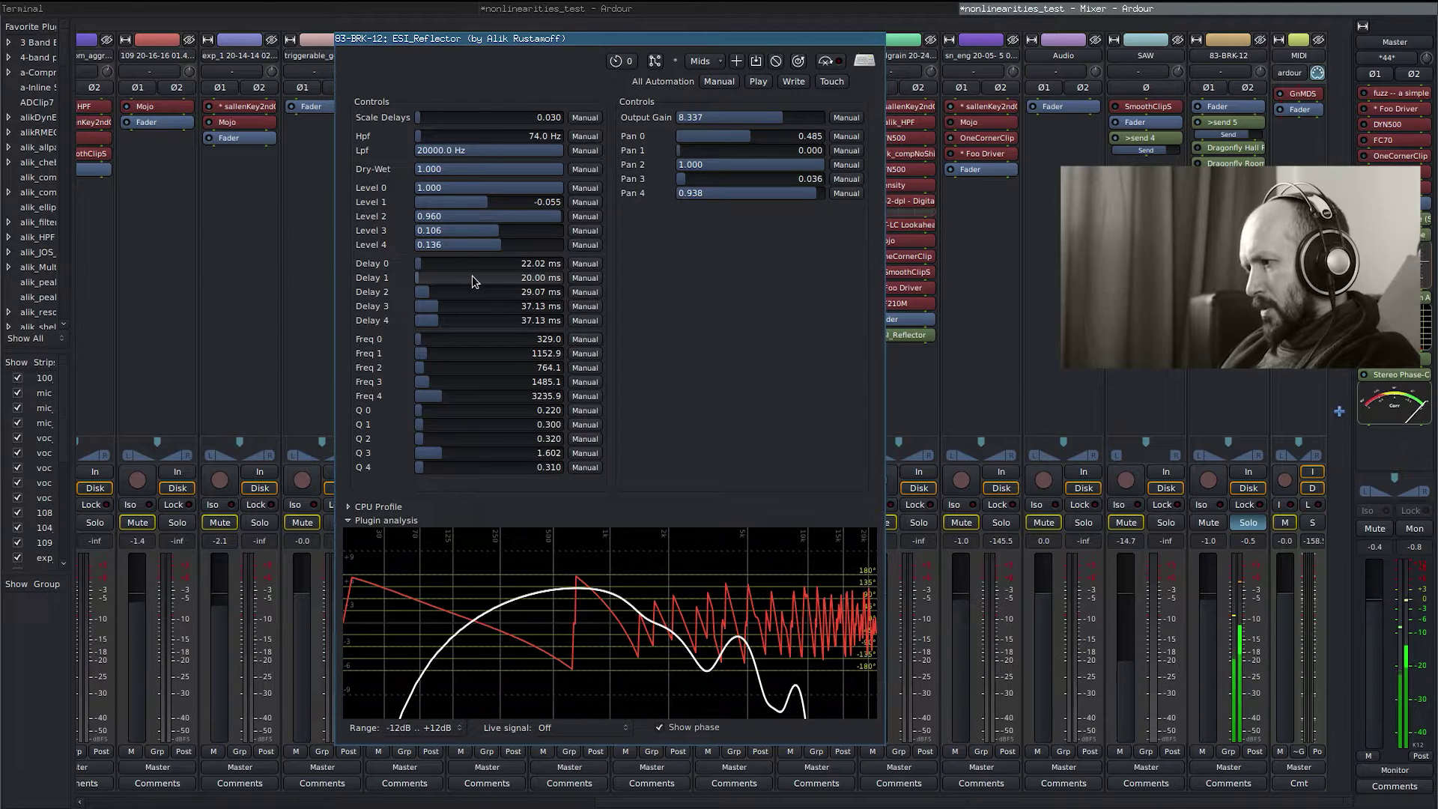
pyautogui.scroll(10, 472, 275)
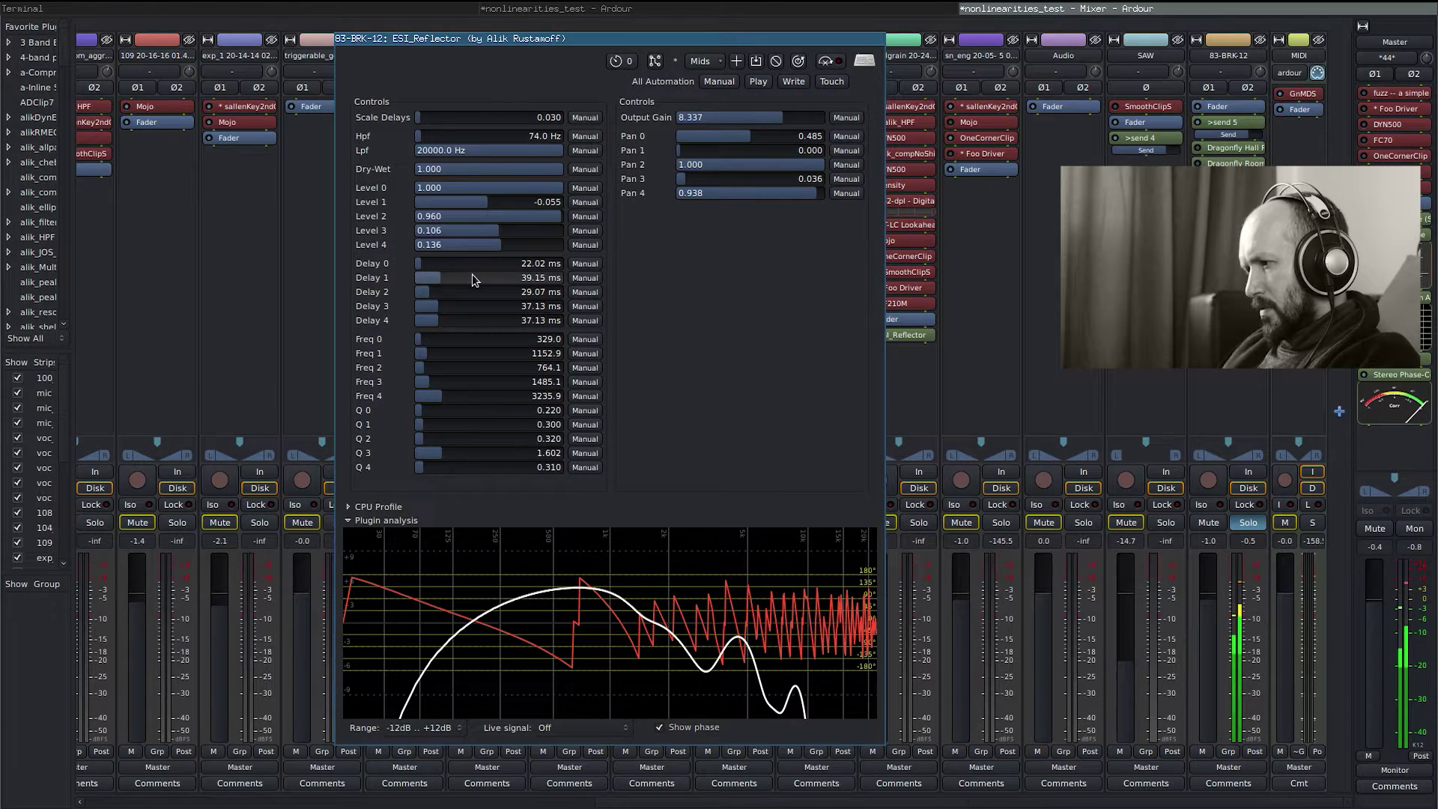
pyautogui.scroll(-5, 472, 274)
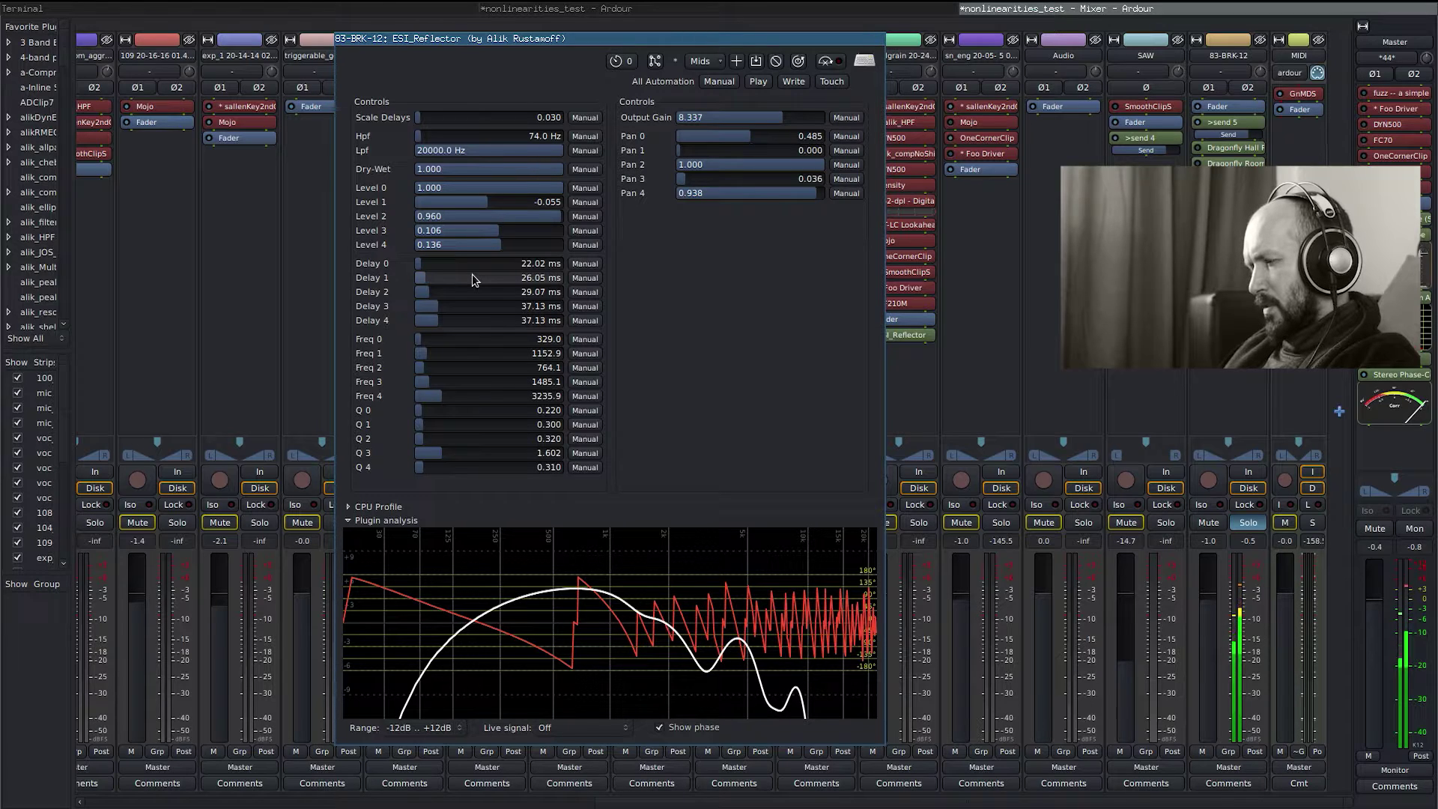
pyautogui.scroll(-3, 473, 275)
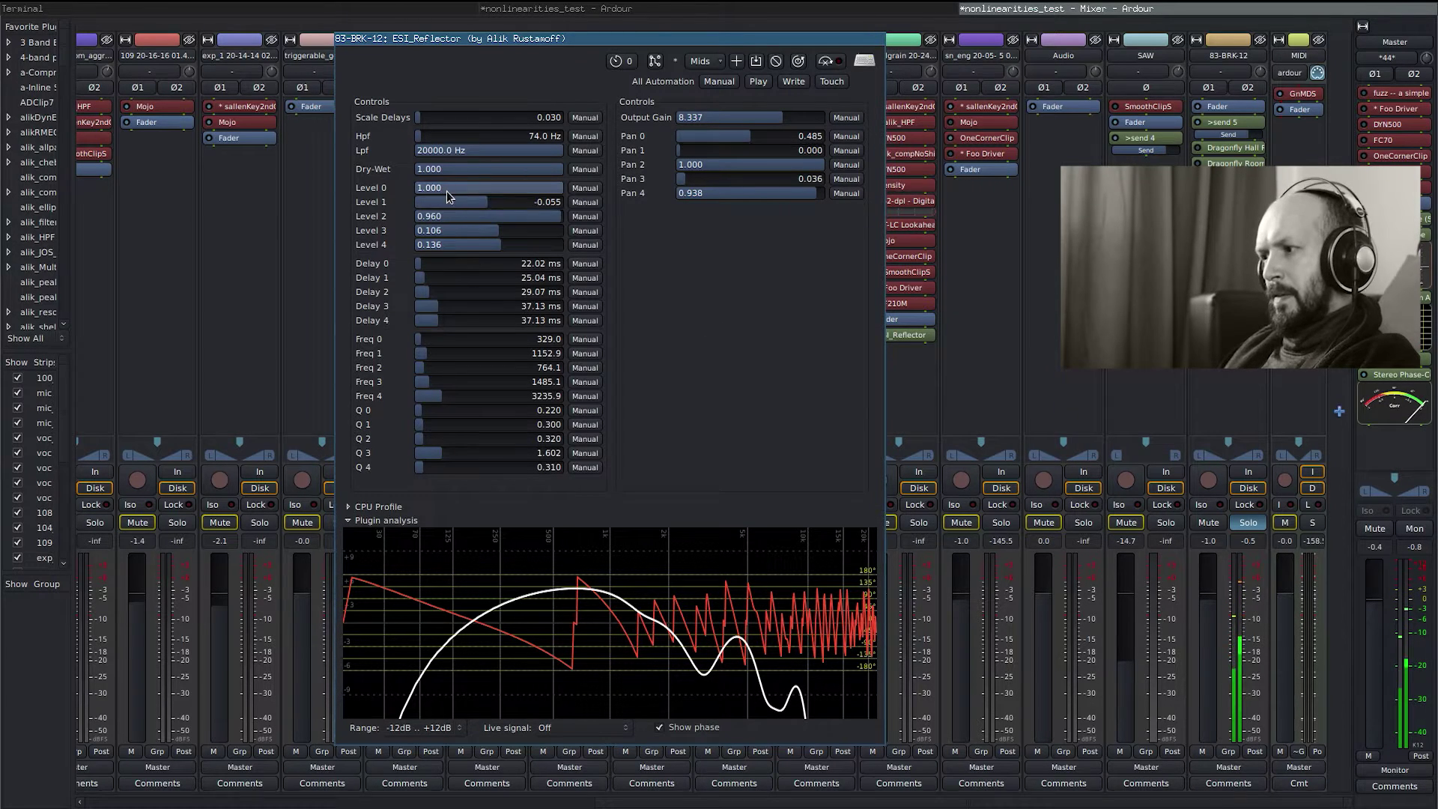
pyautogui.scroll(-5, 469, 229)
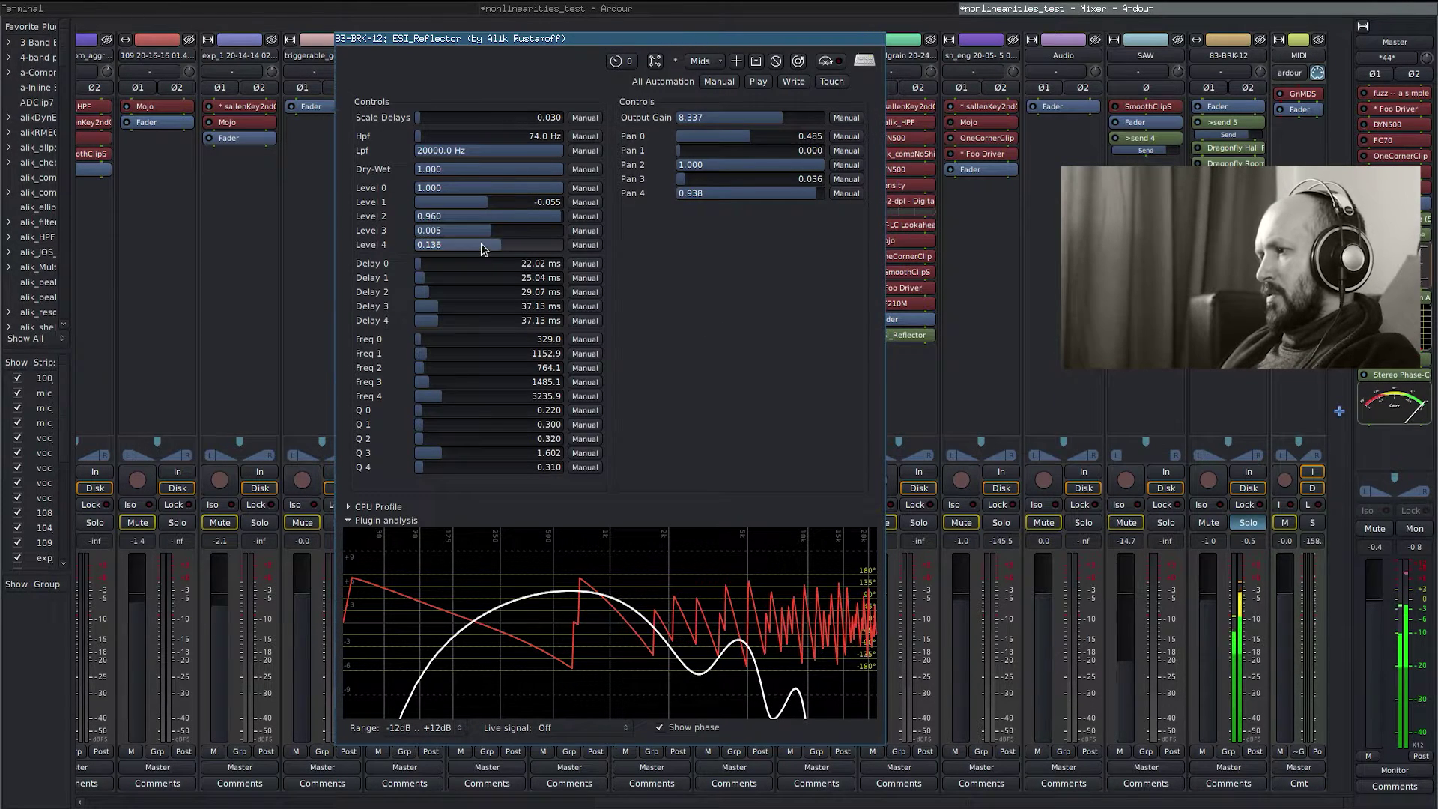
pyautogui.scroll(1, 481, 243)
pyautogui.scroll(-8, 475, 217)
pyautogui.scroll(1, 475, 209)
pyautogui.scroll(-3, 475, 244)
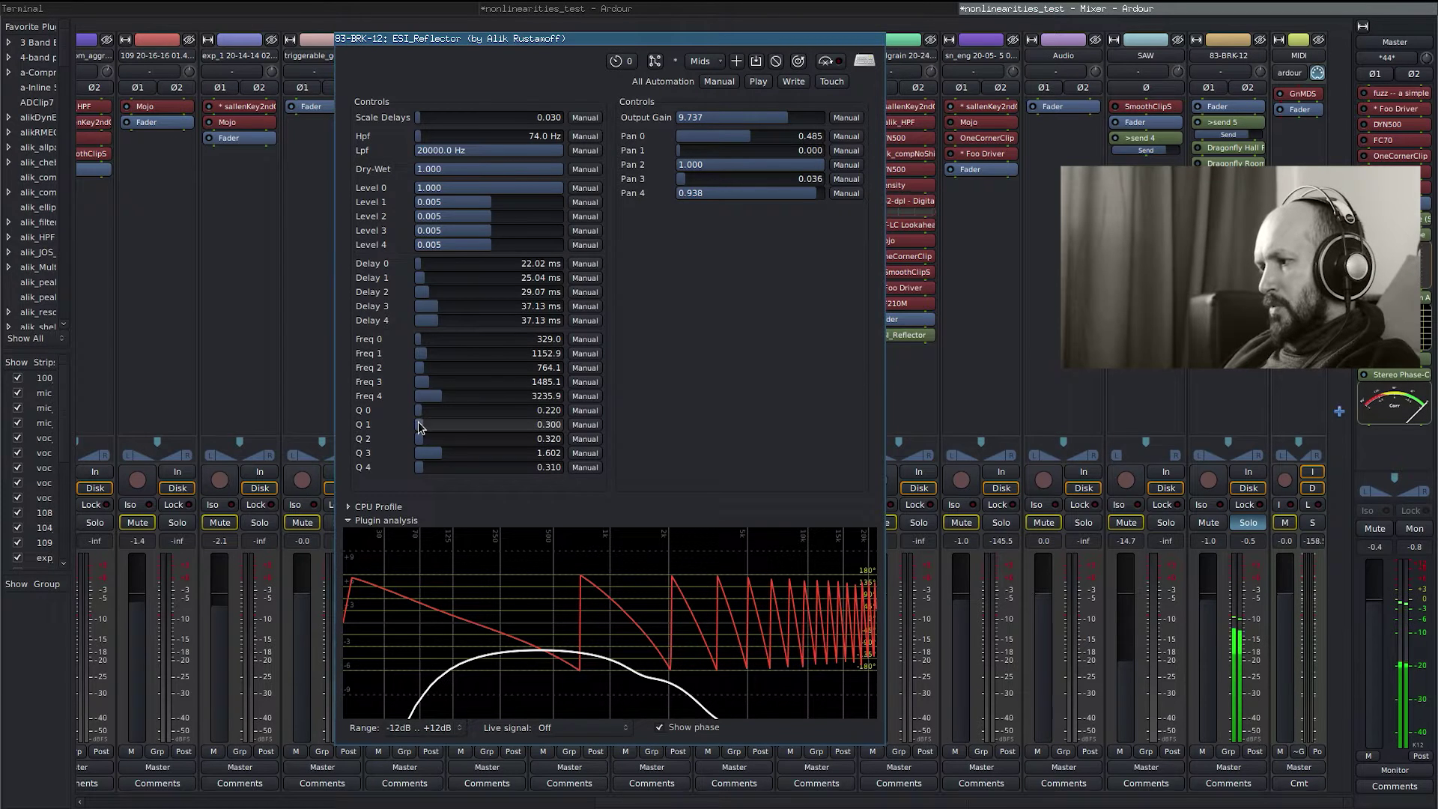
pyautogui.scroll(3, 428, 408)
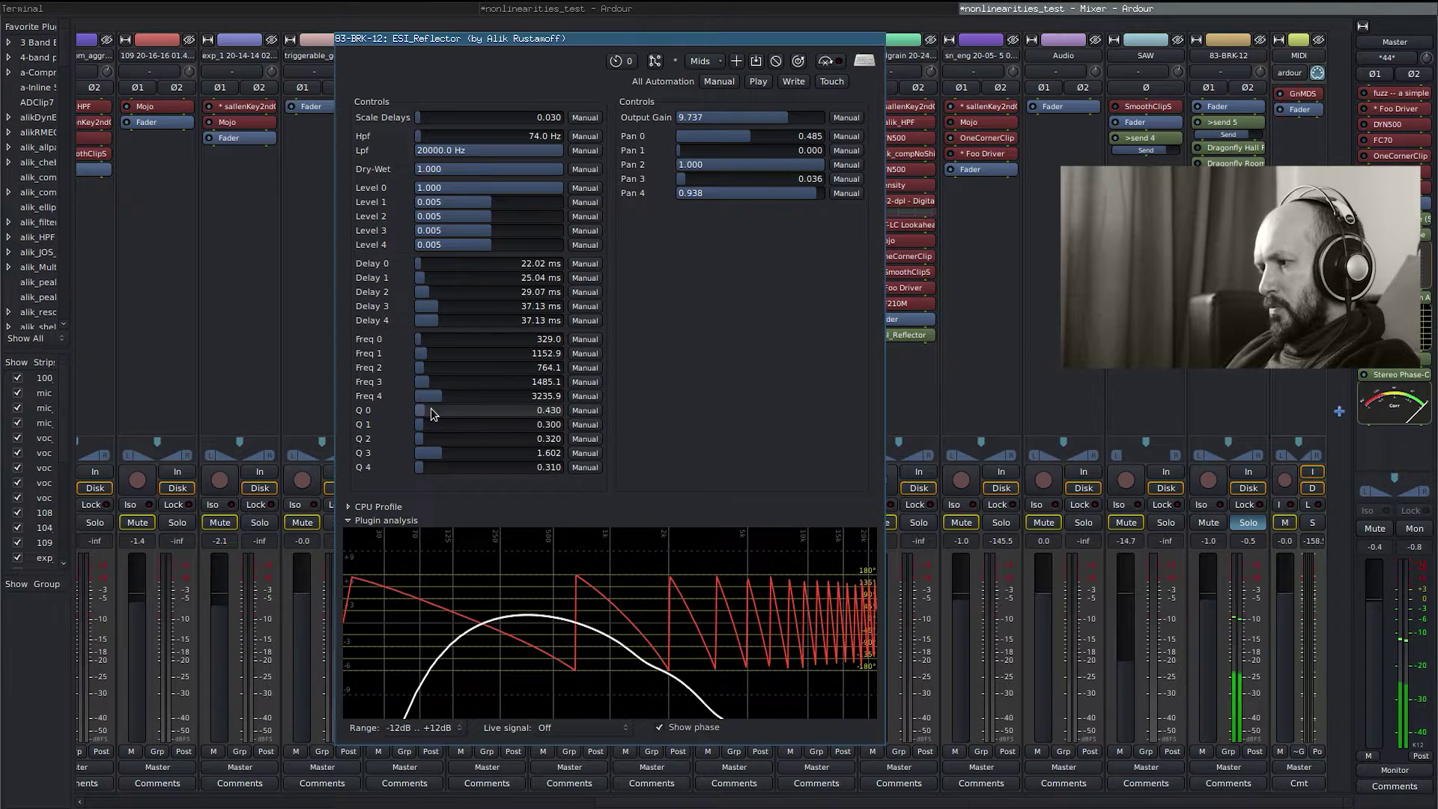
pyautogui.scroll(3, 433, 409)
pyautogui.scroll(2, 437, 411)
# Set the Q 0 resonance to 0.811 and sweep Freq 0, settling at 329.9 Hz
pyautogui.moveTo(437, 411)
pyautogui.mouseDown()
pyautogui.moveTo(408, 420)
pyautogui.moveTo(424, 419)
pyautogui.mouseUp()
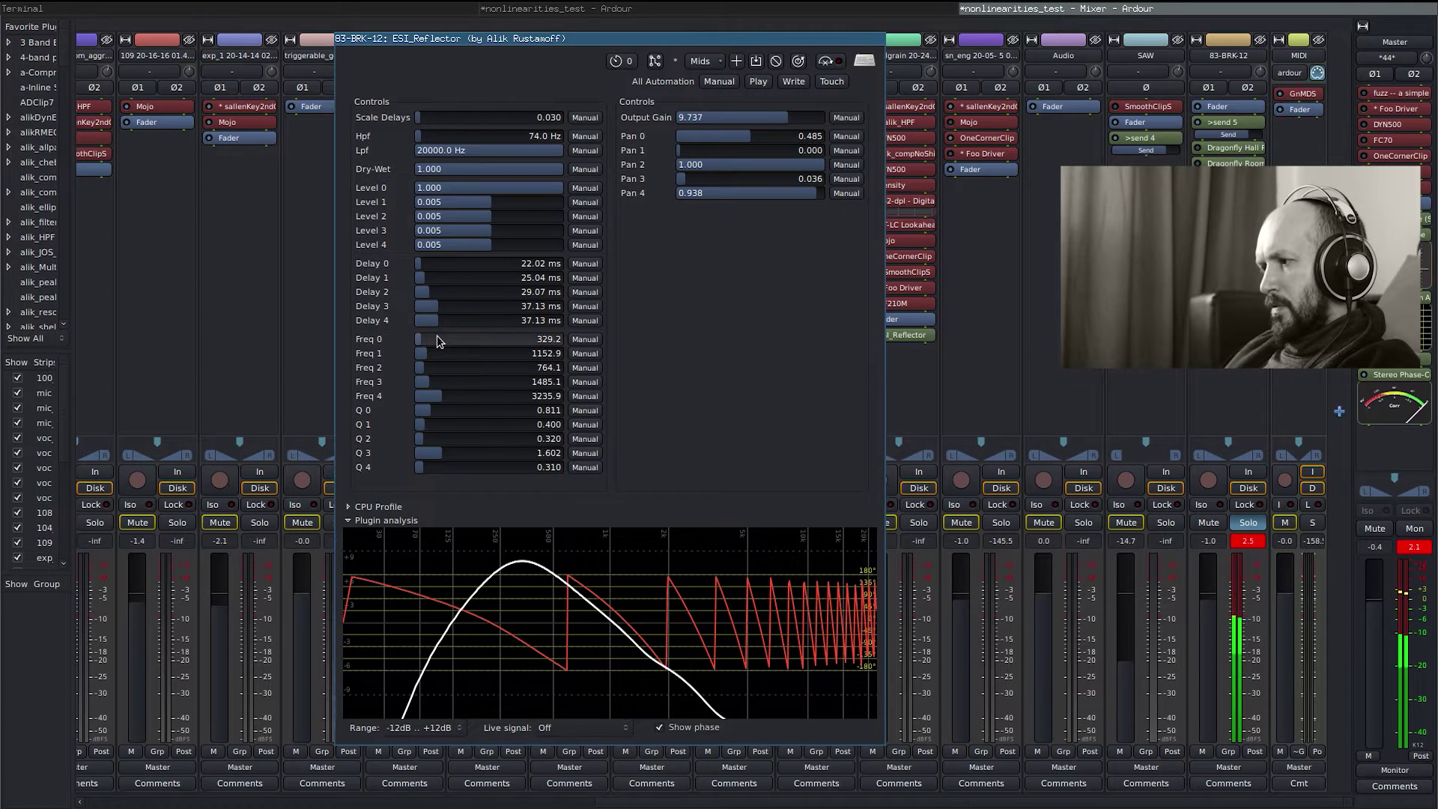
pyautogui.moveTo(437, 336)
pyautogui.mouseDown()
pyautogui.moveTo(463, 340)
pyautogui.moveTo(415, 340)
pyautogui.mouseUp()
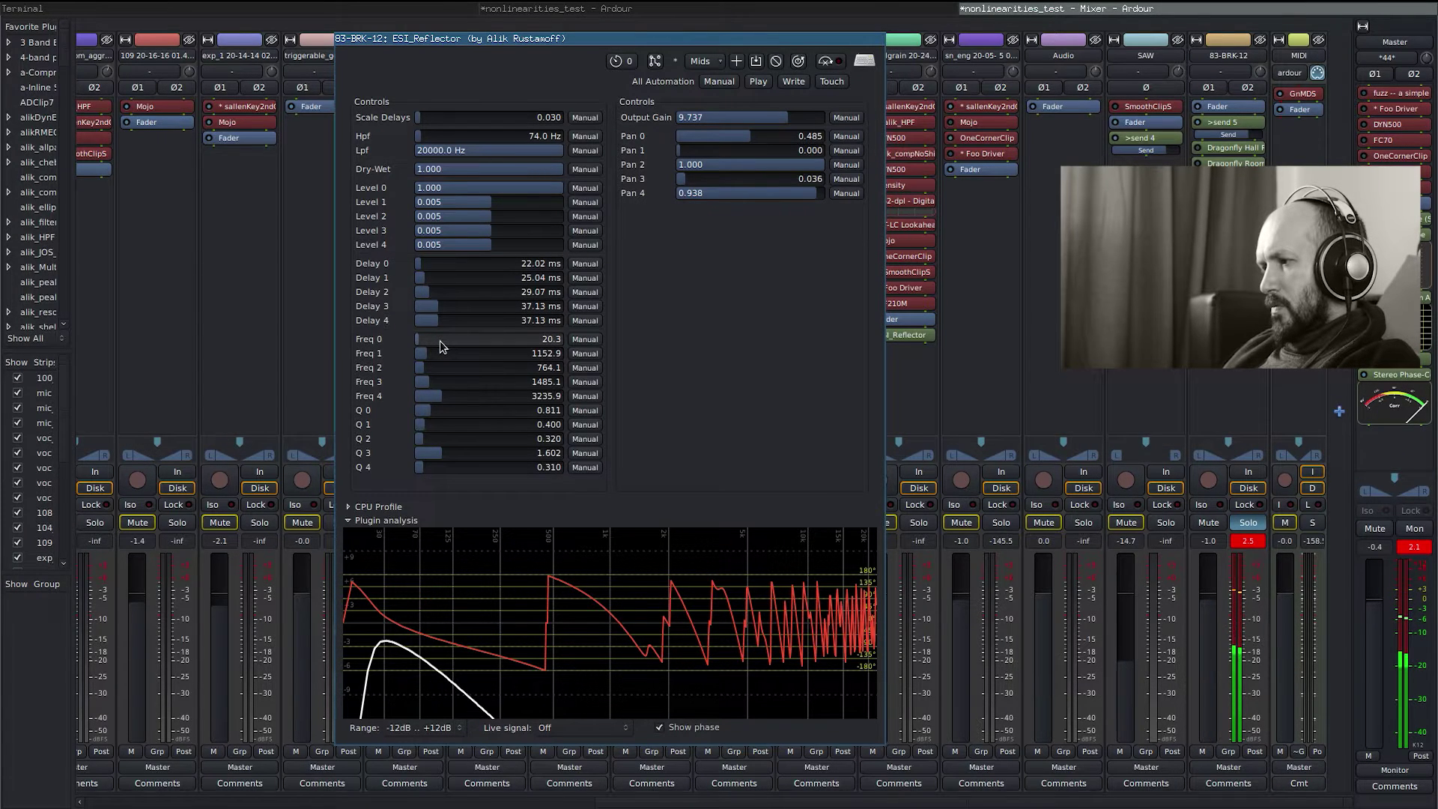
pyautogui.scroll(1, 440, 340)
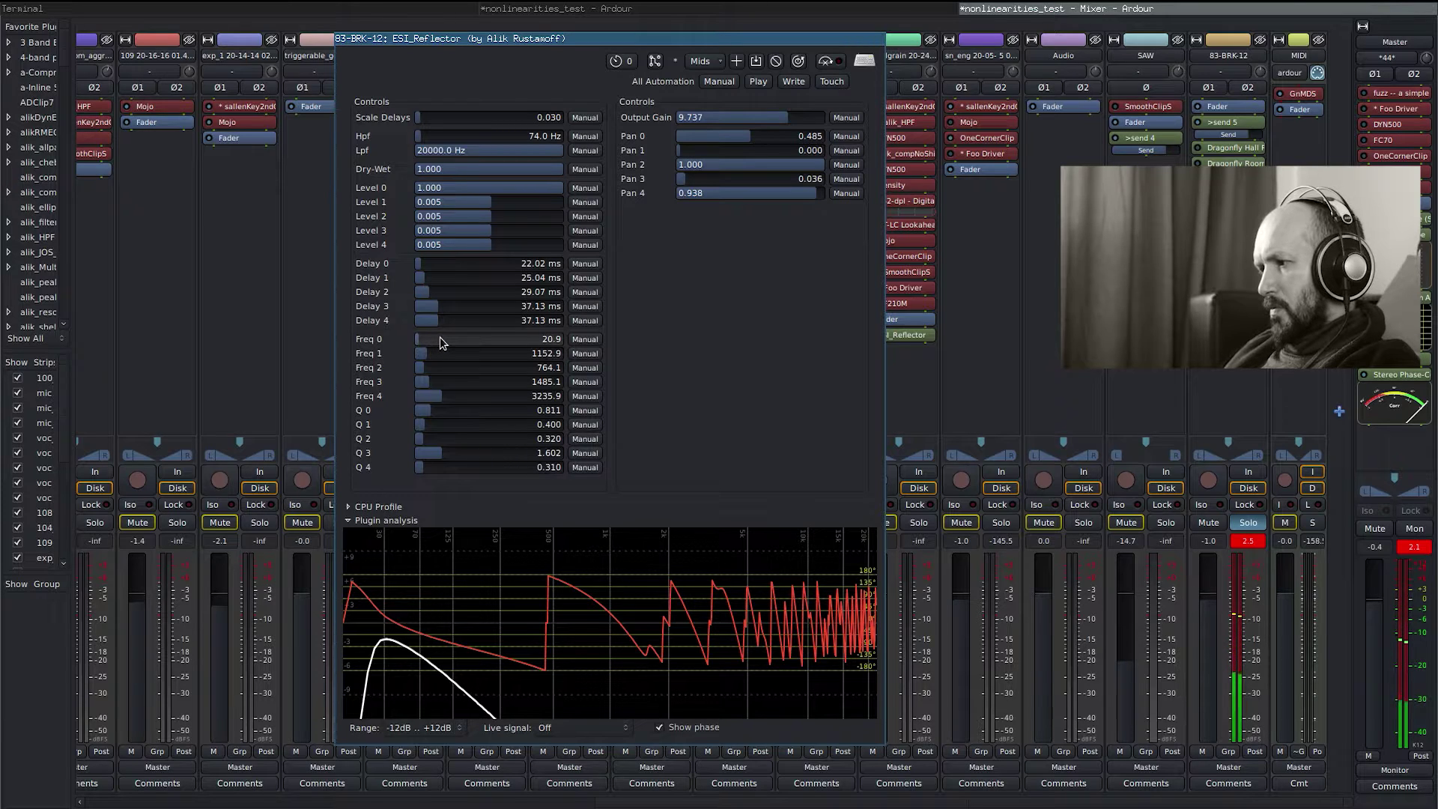
pyautogui.scroll(5, 439, 337)
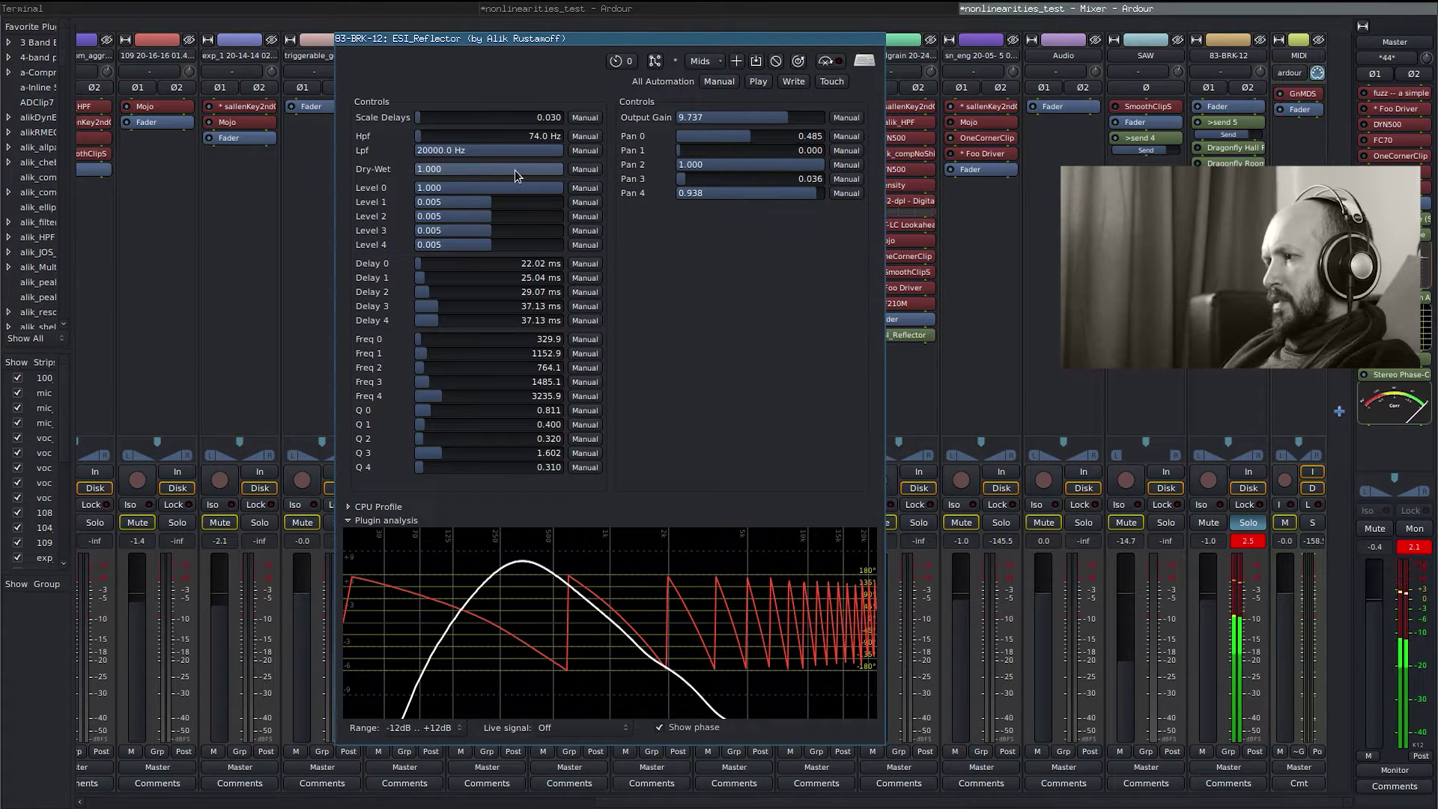
pyautogui.scroll(-3, 512, 170)
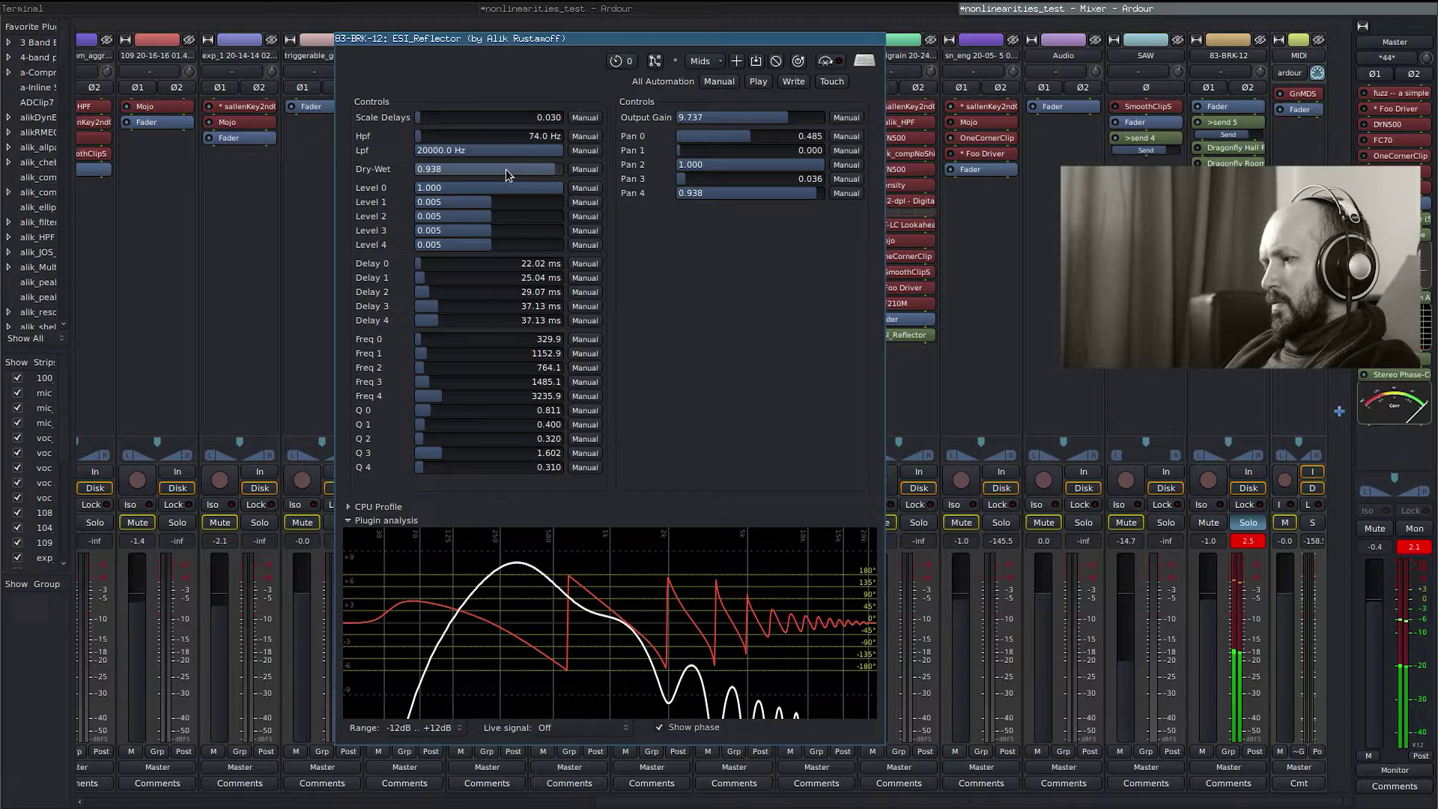
# Dip Dry-Wet toward 0.84, return it to fully wet, and start raising Level 1
pyautogui.moveTo(506, 170)
pyautogui.mouseDown()
pyautogui.moveTo(487, 148)
pyautogui.moveTo(425, 153)
pyautogui.mouseUp()
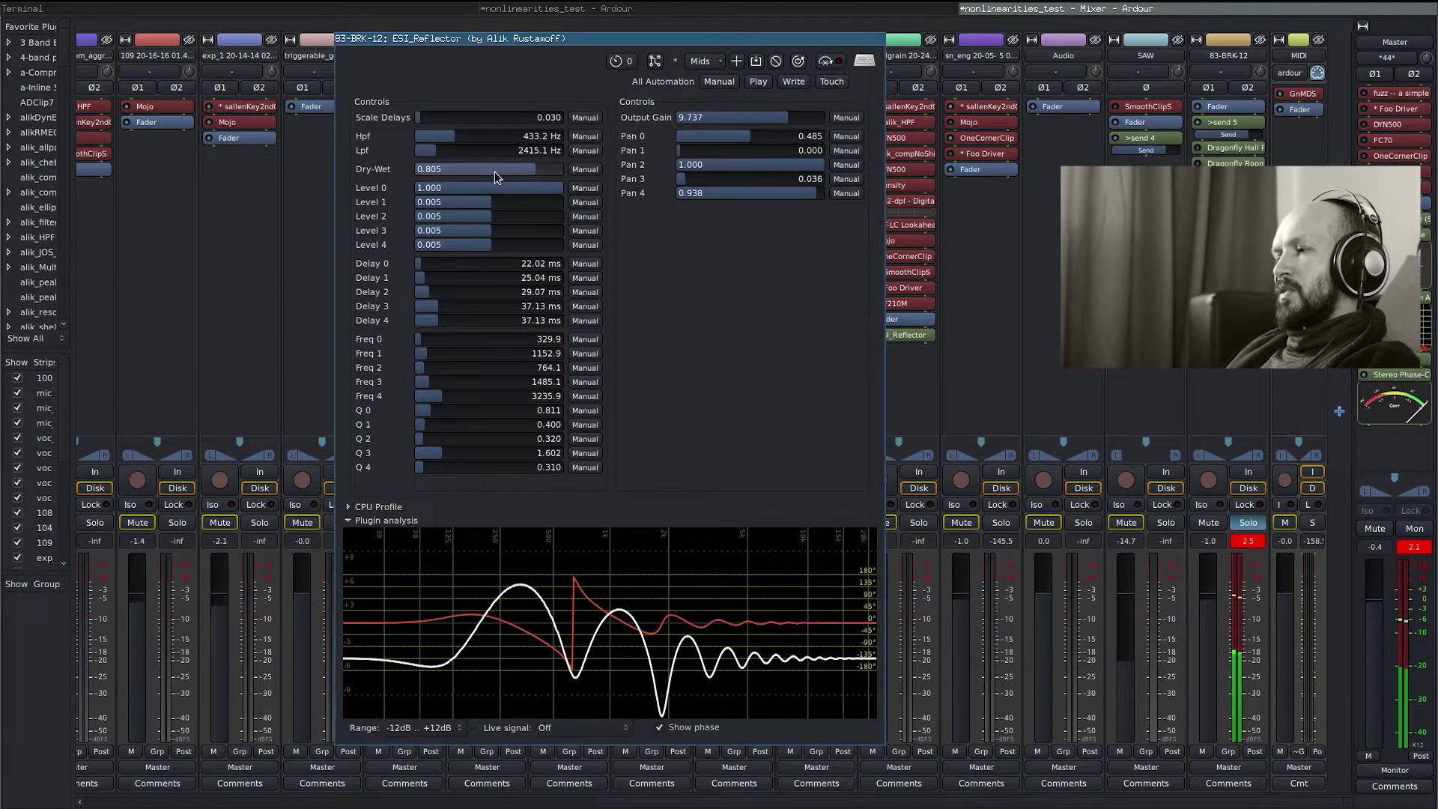
pyautogui.moveTo(495, 172); pyautogui.dragTo(542, 172)
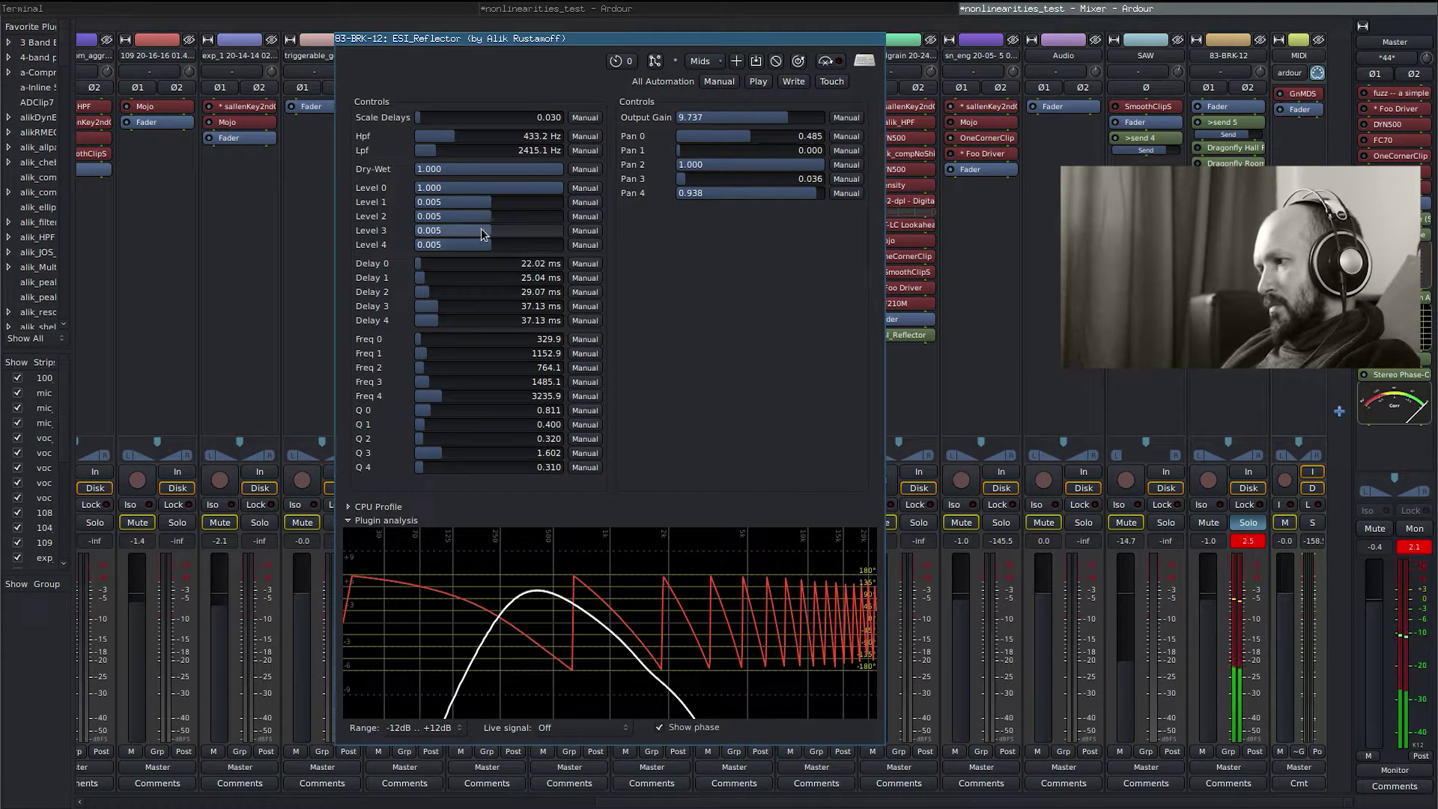
pyautogui.click(488, 201)
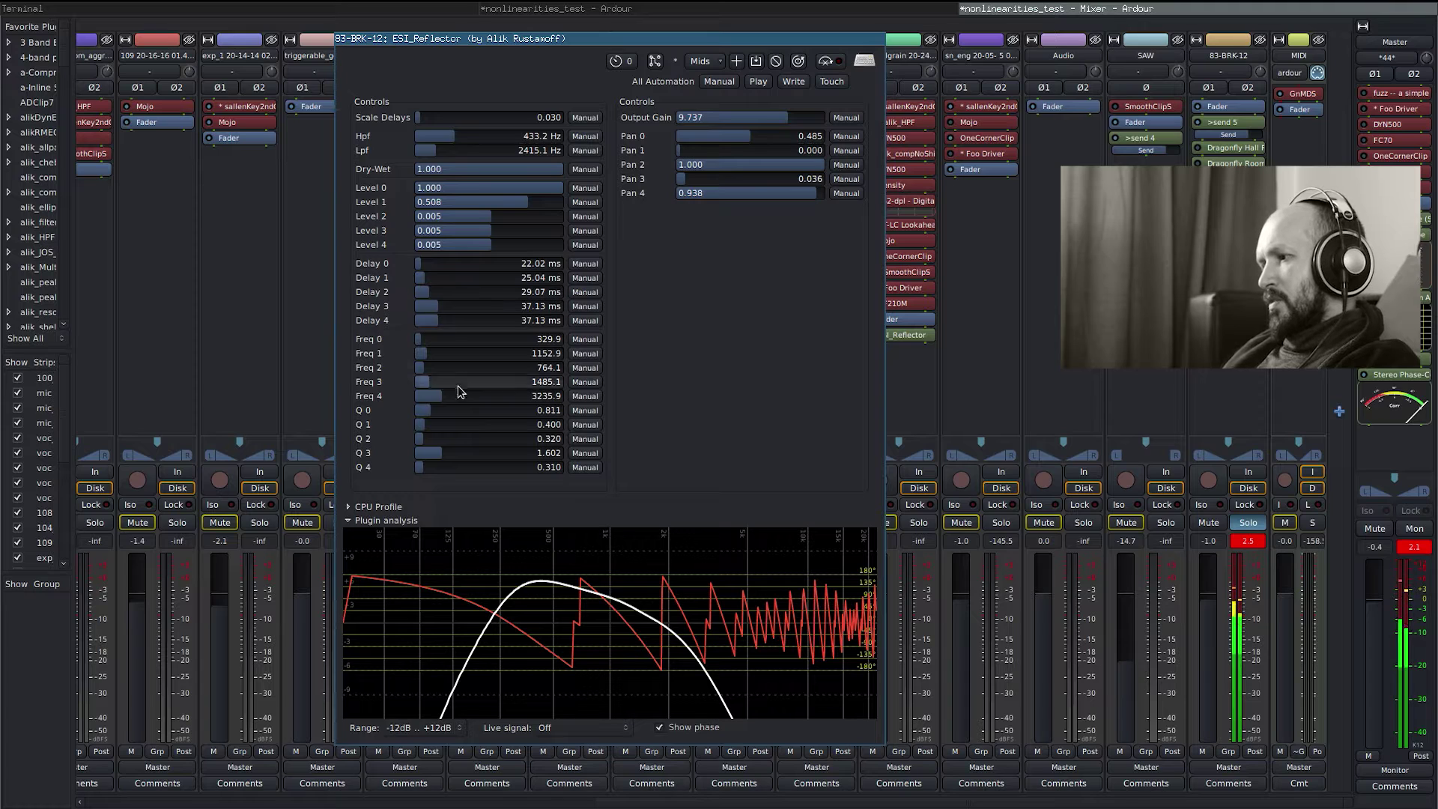
pyautogui.scroll(3, 462, 421)
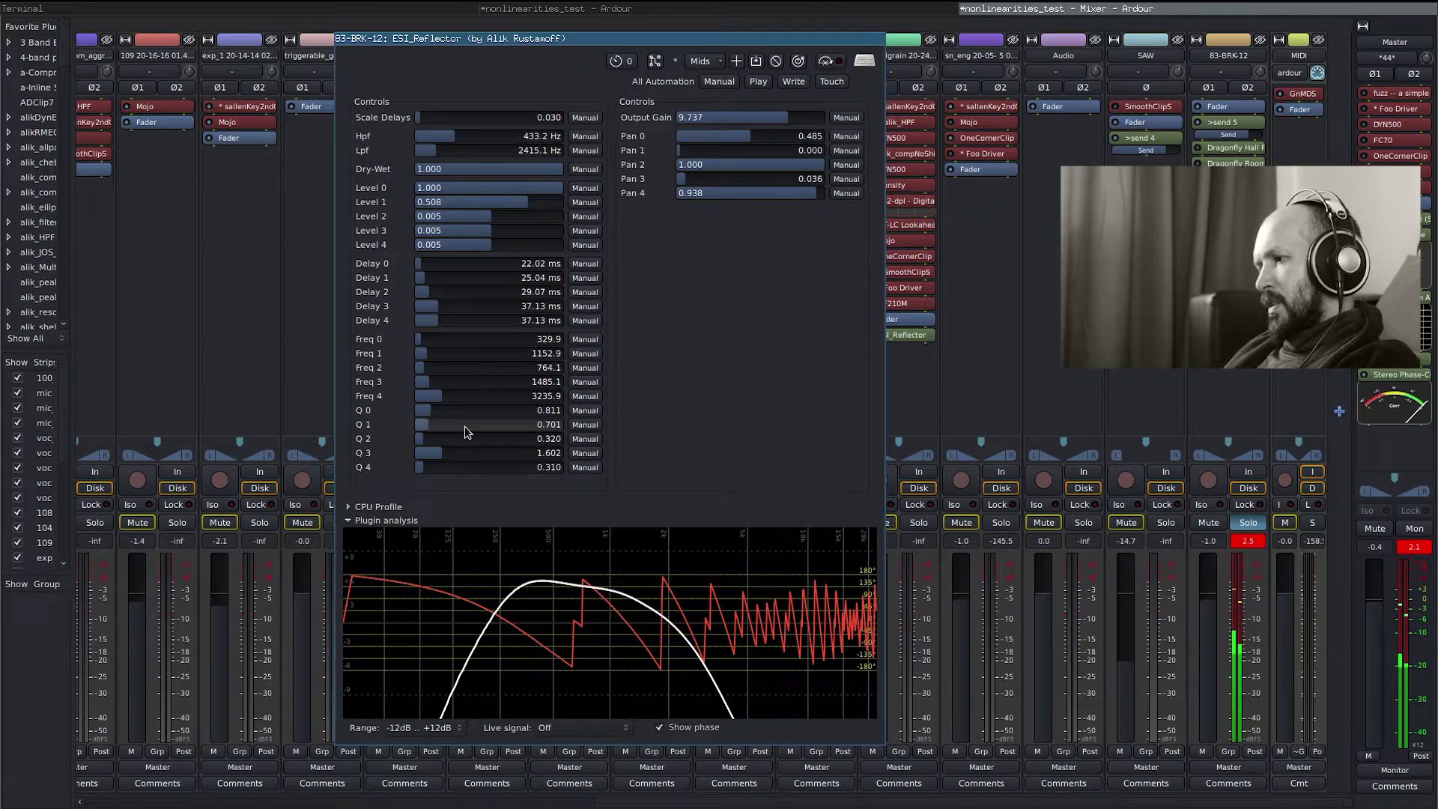
pyautogui.scroll(2, 463, 427)
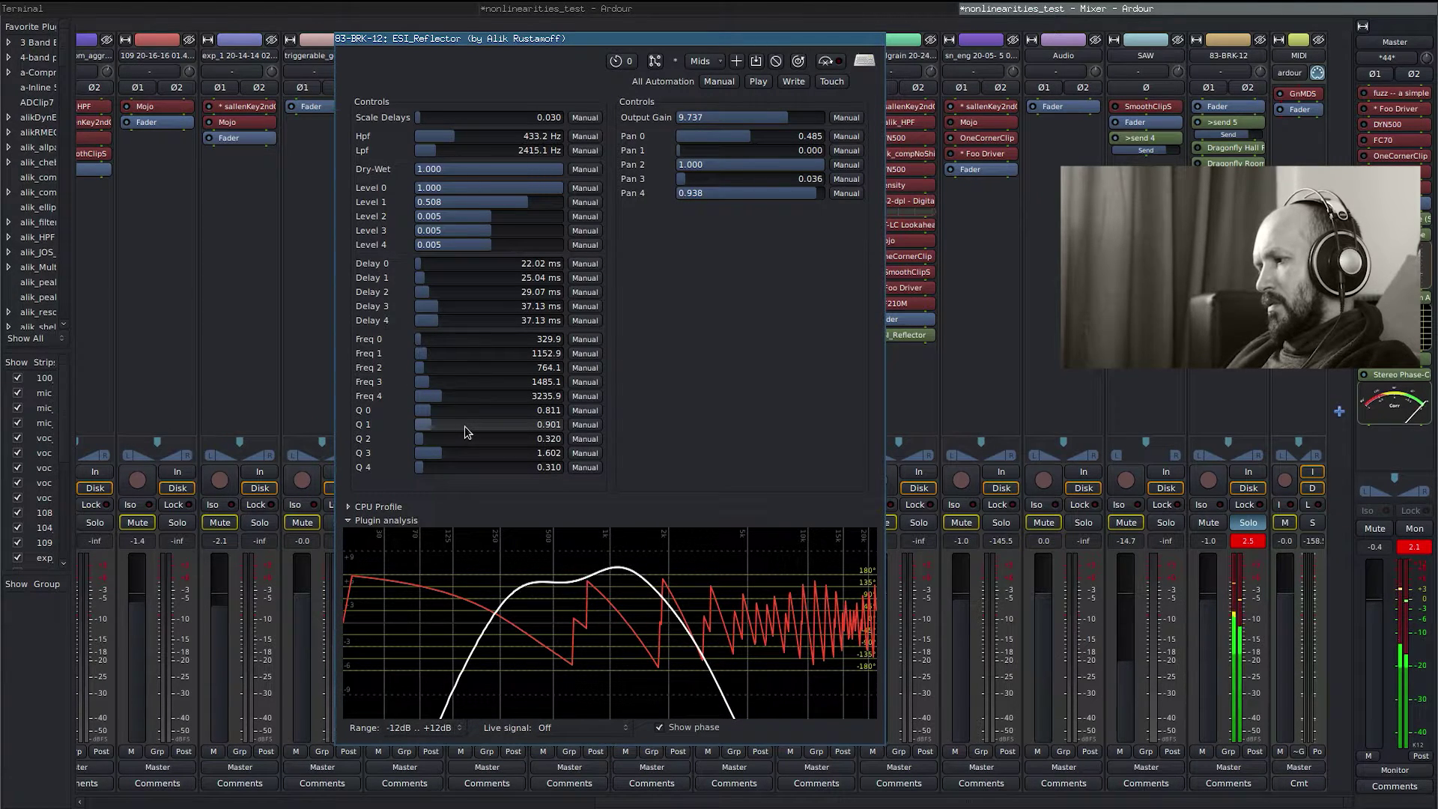
pyautogui.scroll(-1, 465, 426)
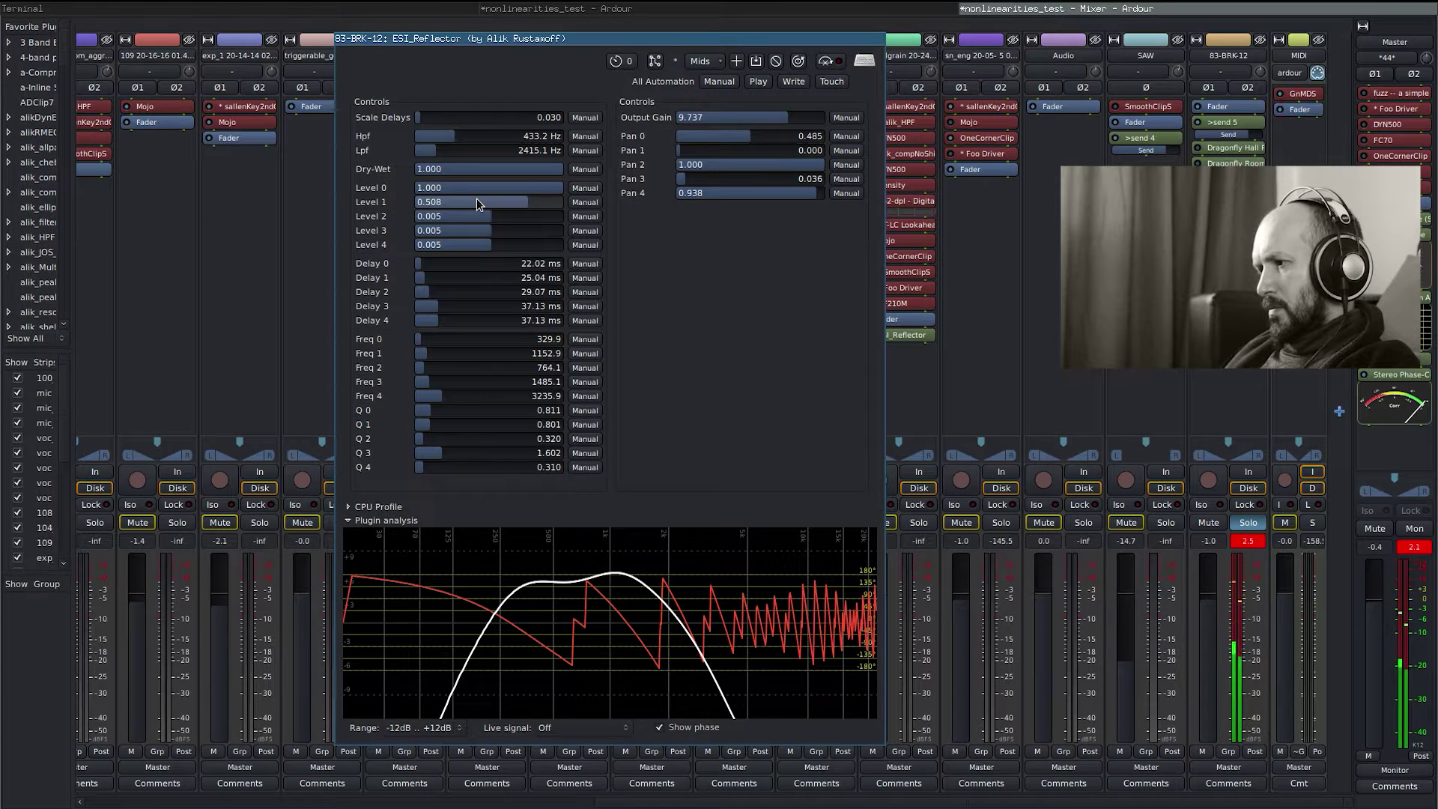
pyautogui.scroll(1, 477, 199)
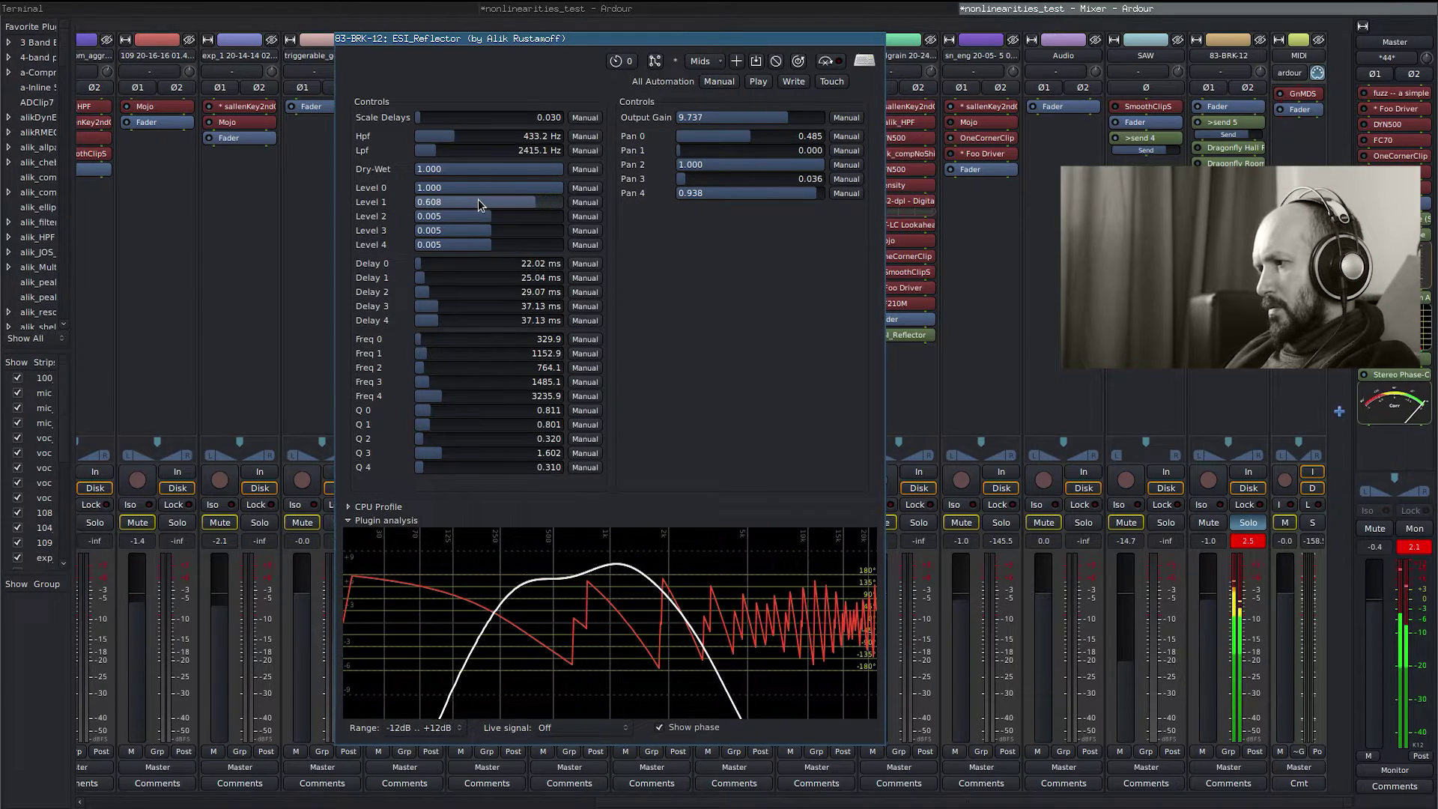
pyautogui.scroll(-3, 478, 199)
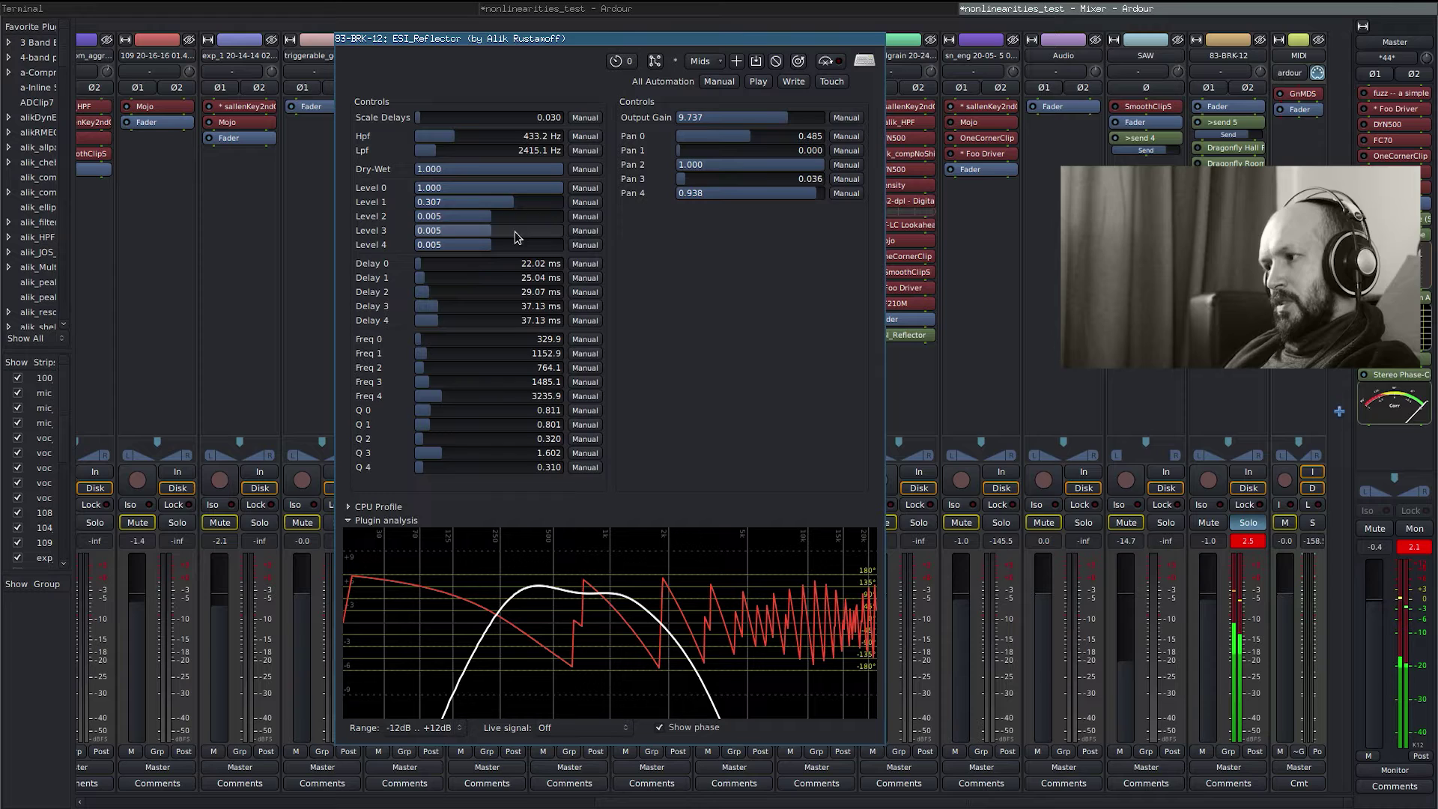
pyautogui.scroll(1, 466, 118)
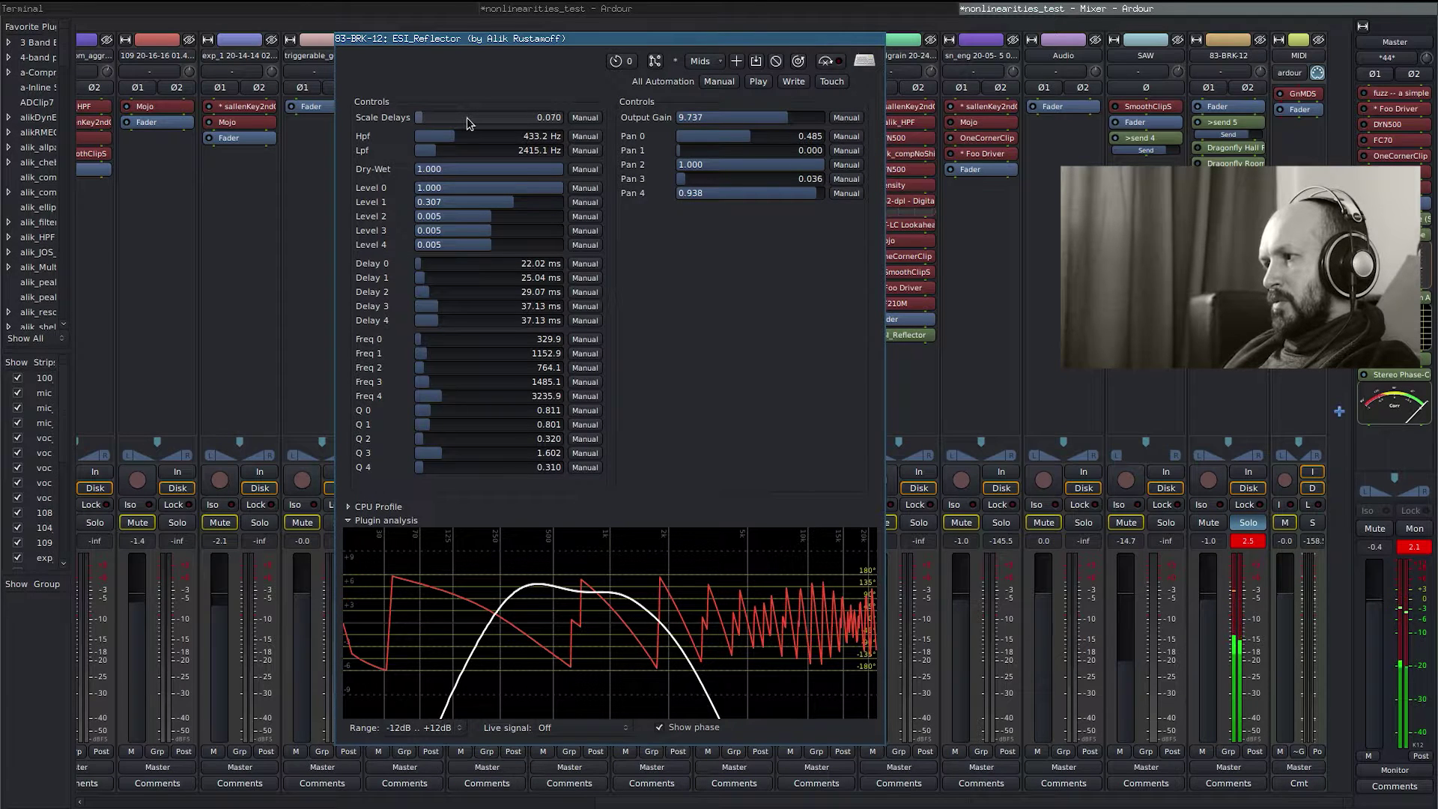
pyautogui.scroll(1, 466, 119)
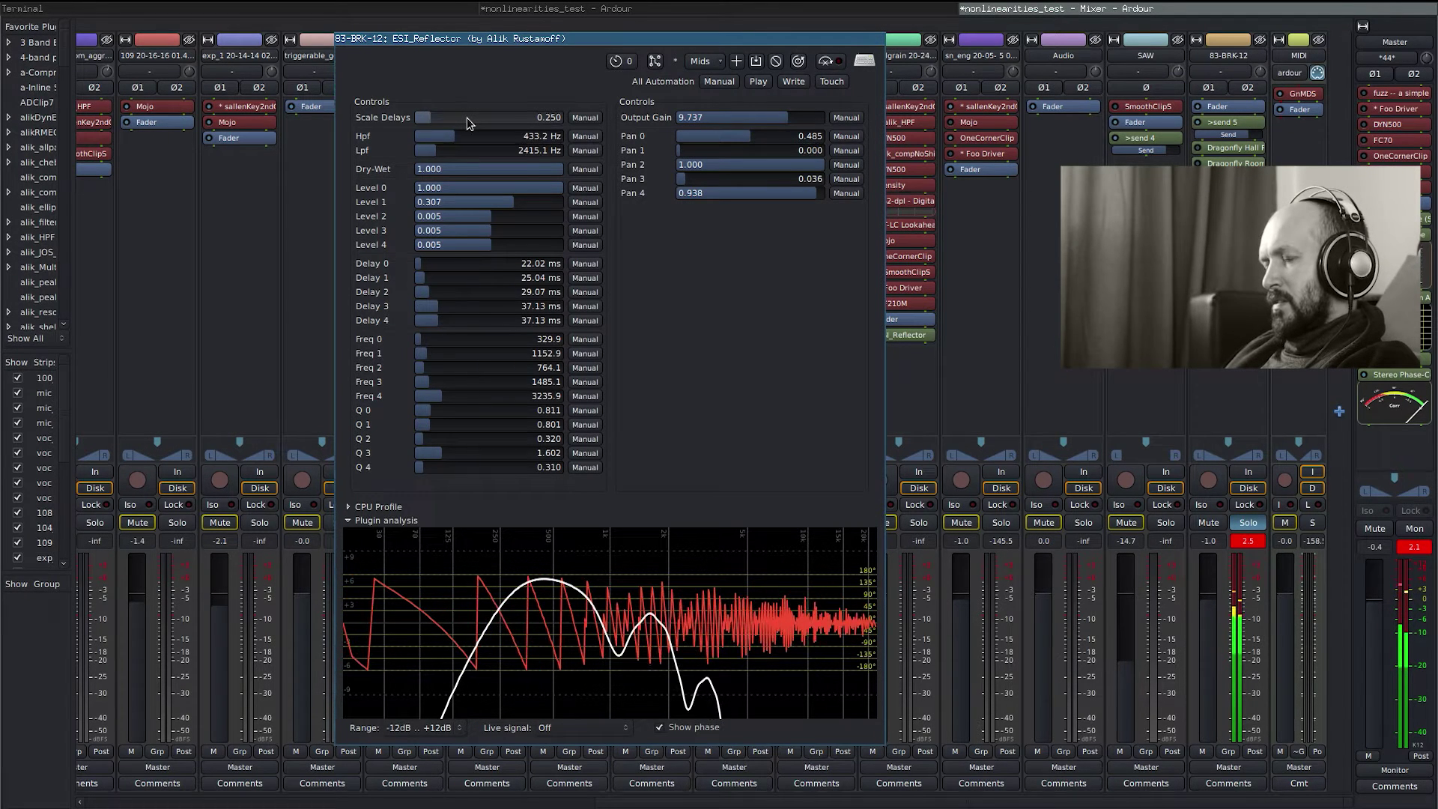
# Raise the ESI_Reflector Scale Delays slider toward 0.998
pyautogui.moveTo(469, 116); pyautogui.dragTo(527, 122)
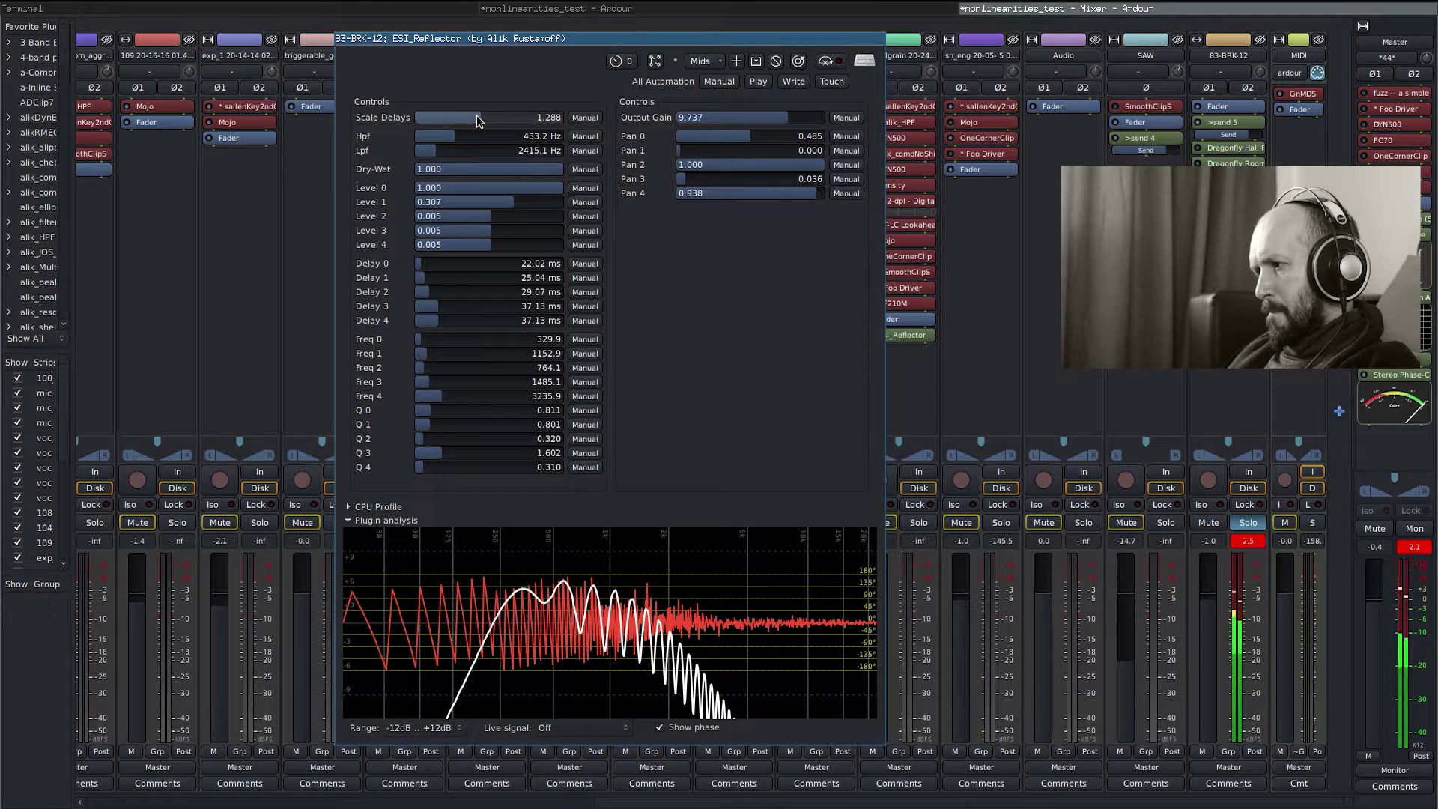
pyautogui.scroll(-5, 476, 121)
pyautogui.scroll(-1, 476, 121)
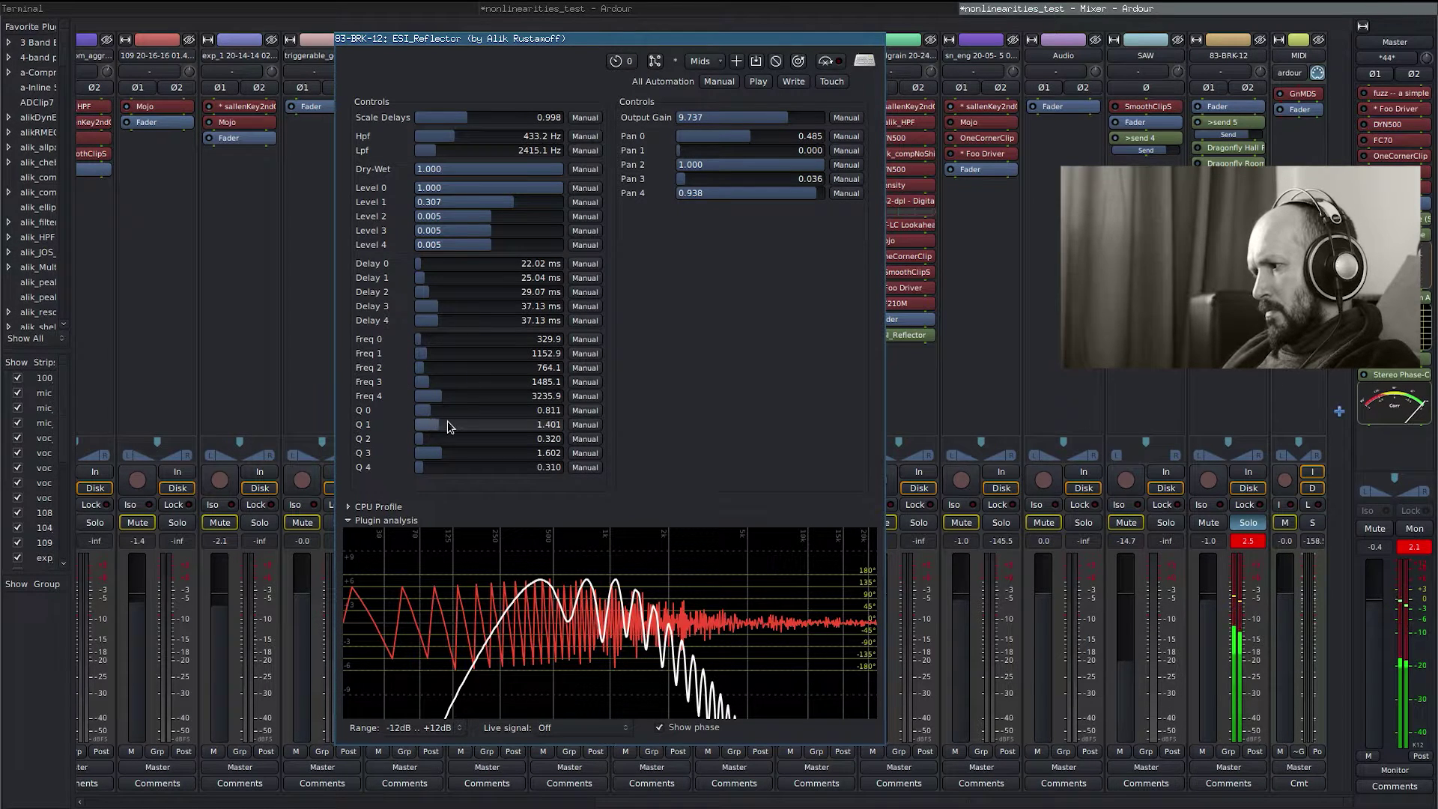
pyautogui.scroll(5, 447, 422)
pyautogui.scroll(5, 448, 422)
pyautogui.scroll(3, 448, 421)
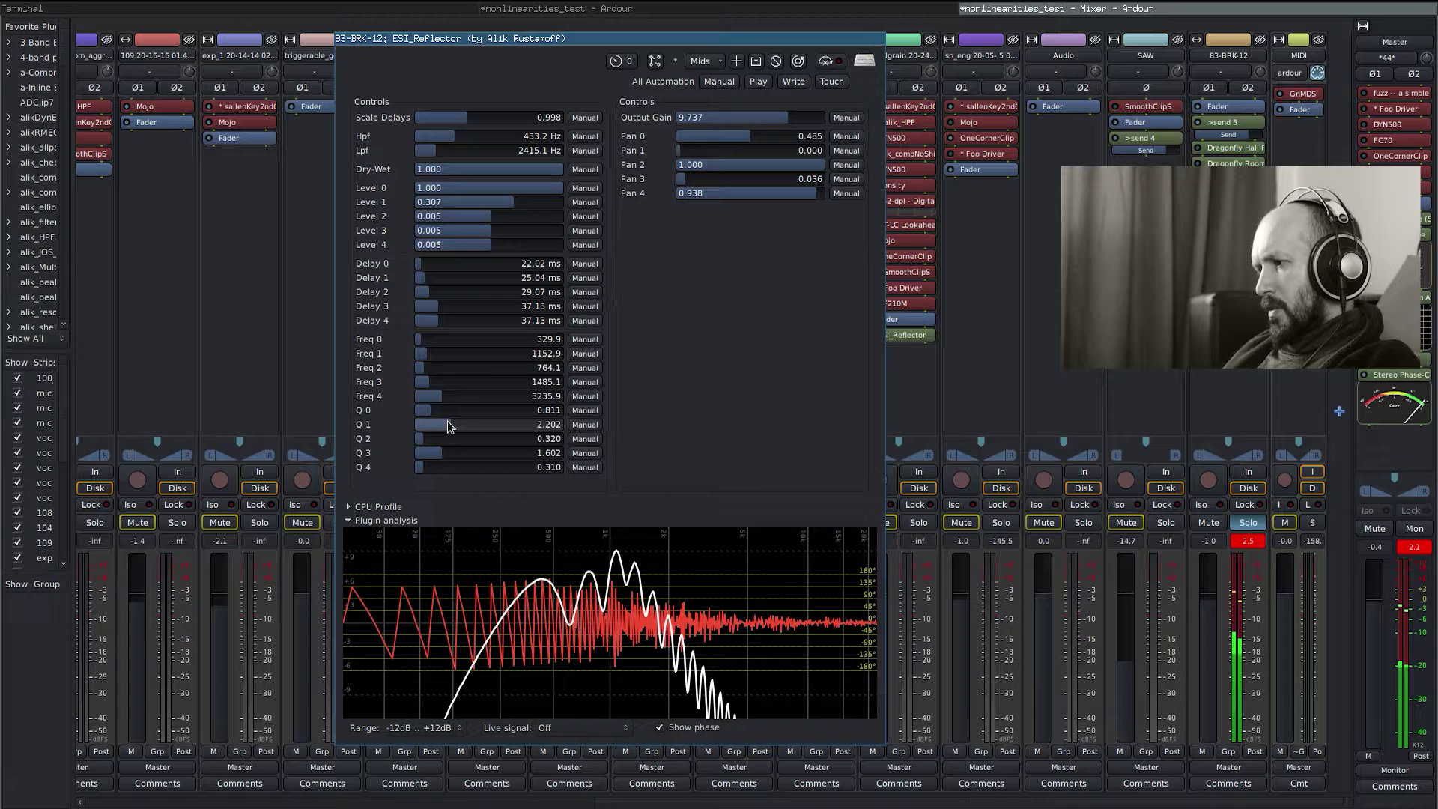
pyautogui.scroll(-2, 447, 422)
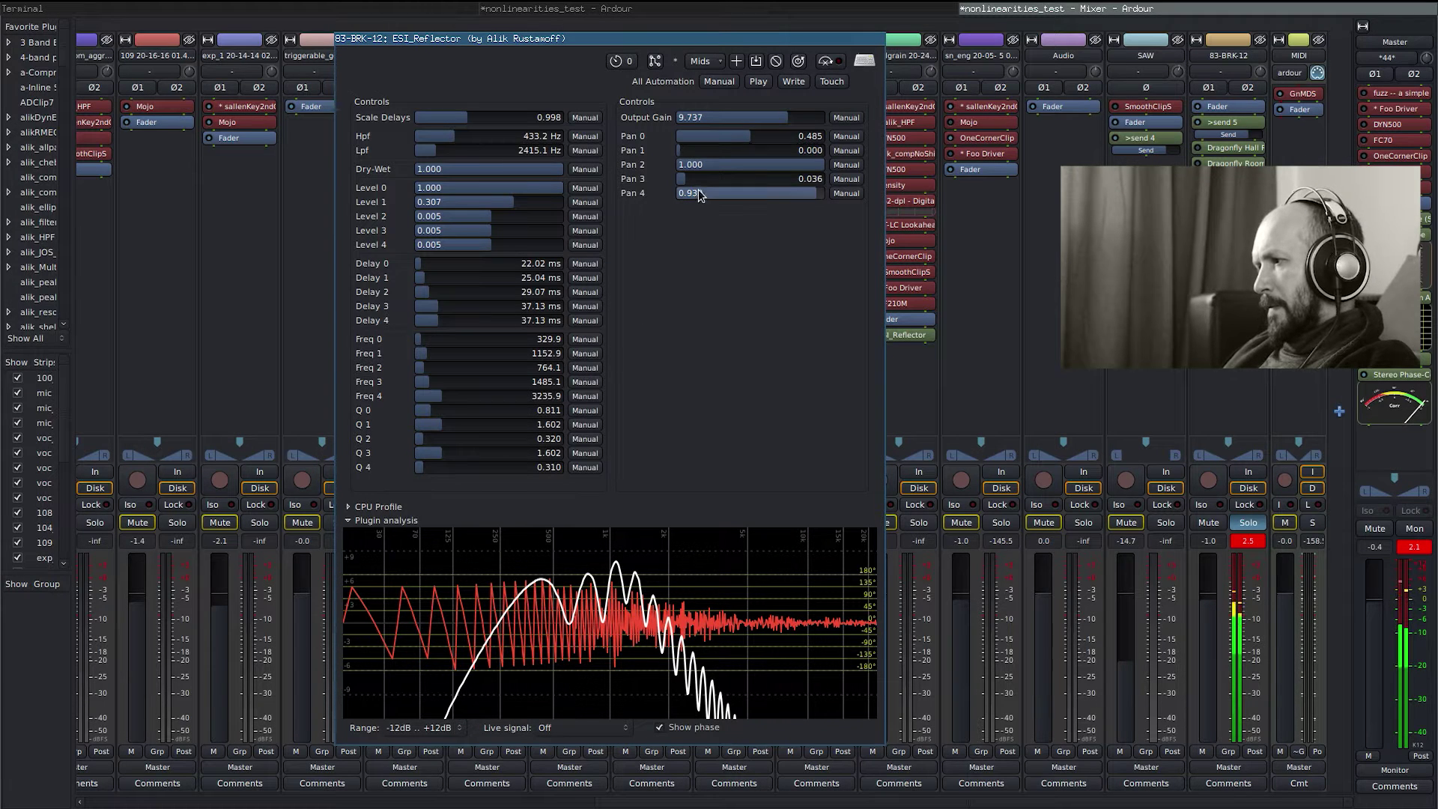
pyautogui.scroll(-6, 474, 215)
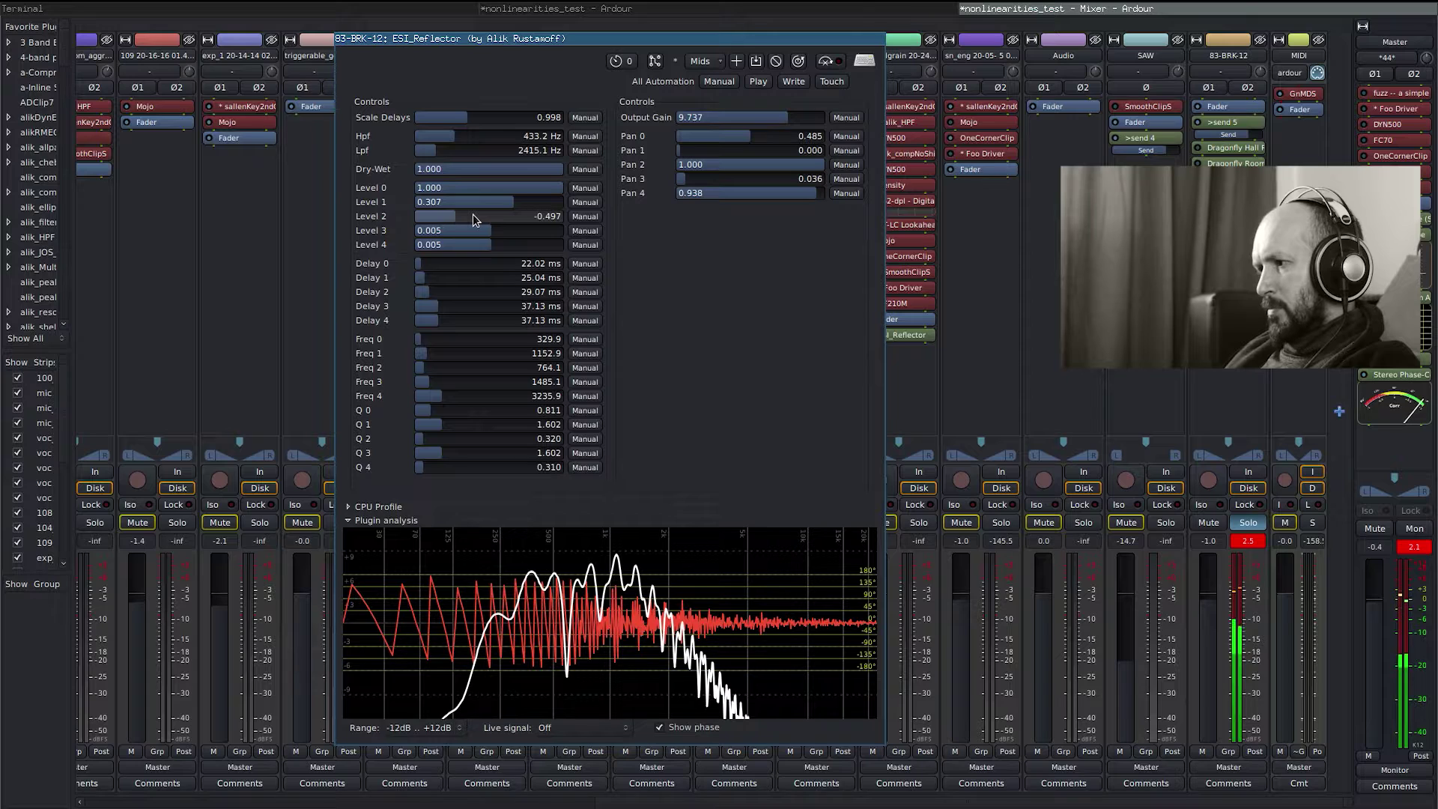
pyautogui.scroll(2, 473, 215)
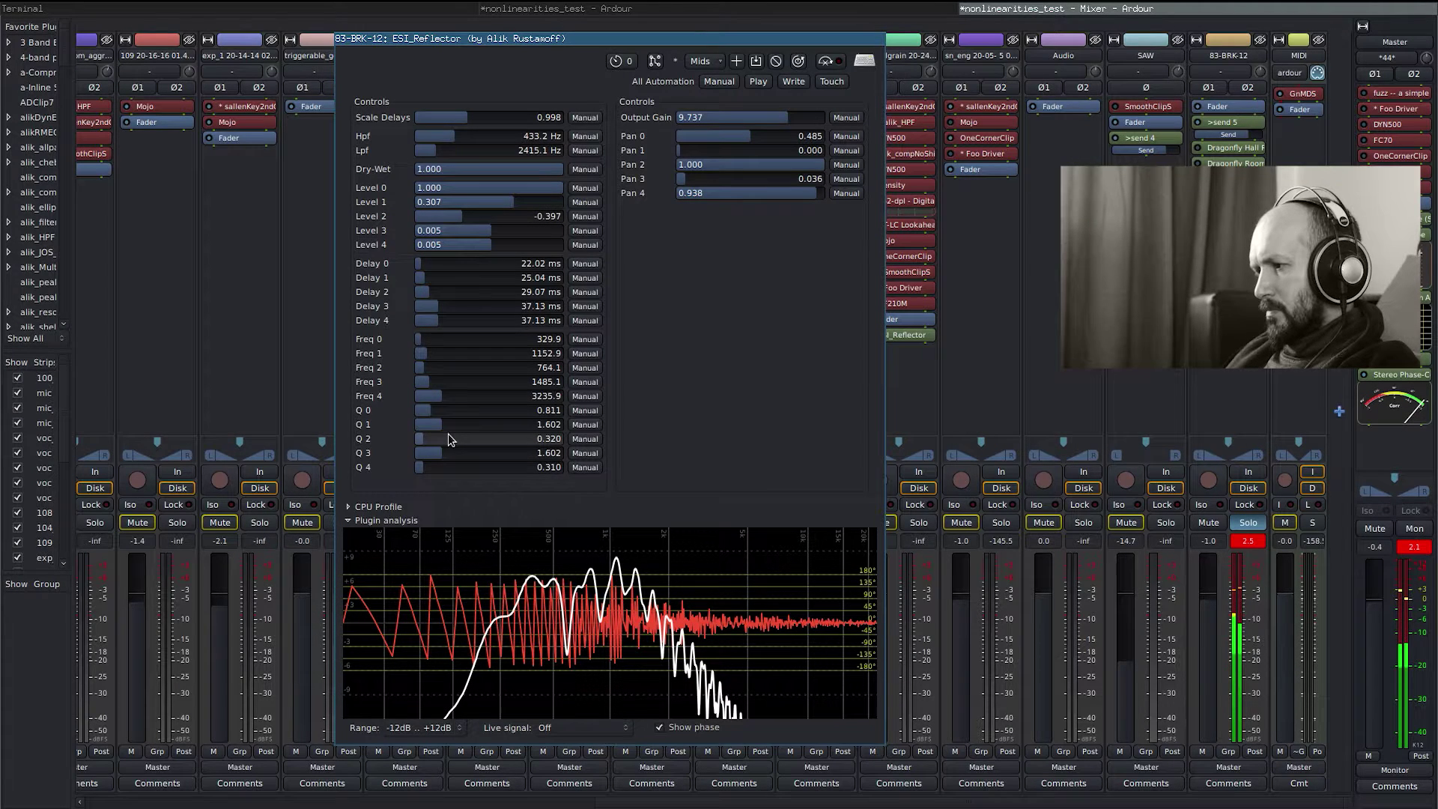
pyautogui.scroll(7, 448, 434)
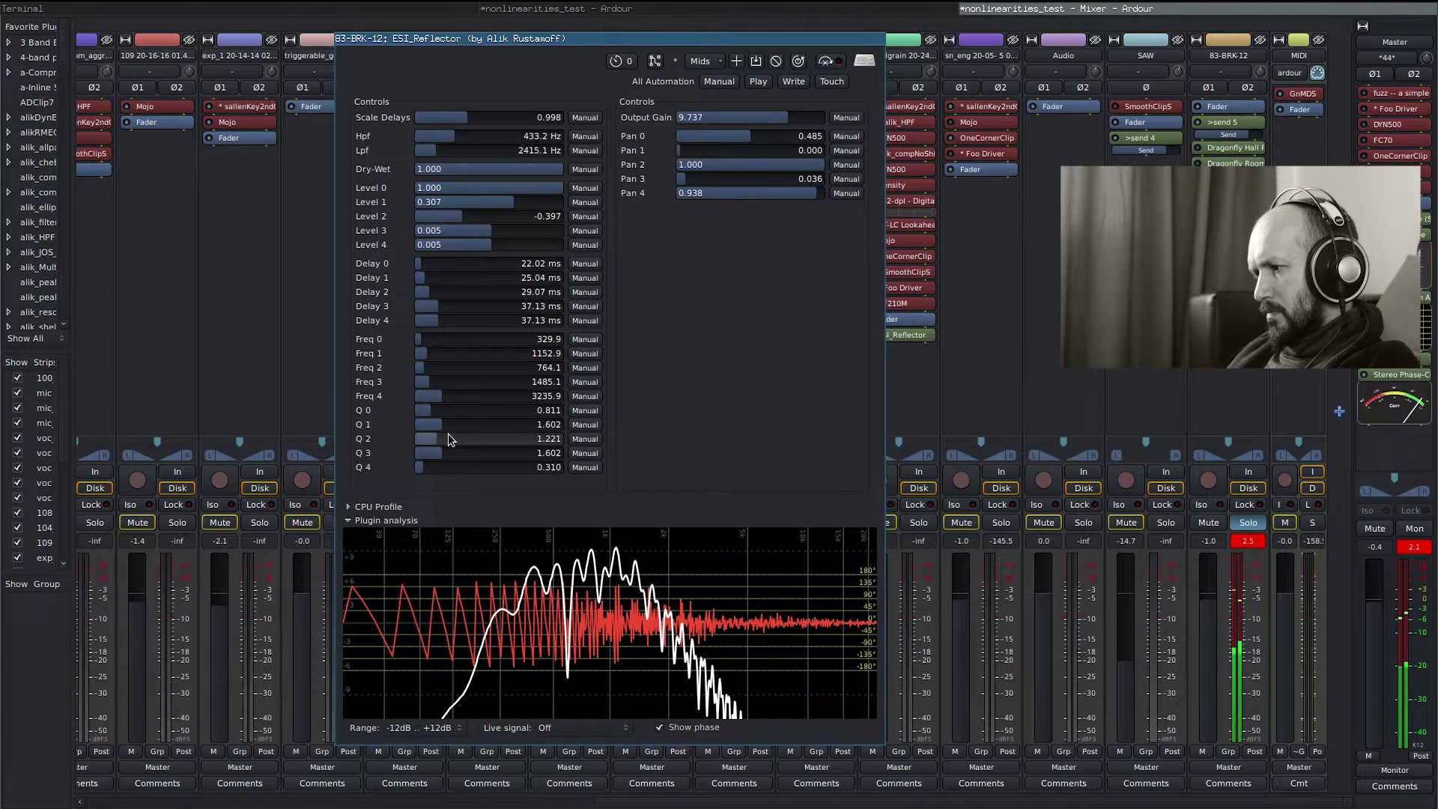
pyautogui.scroll(1, 448, 433)
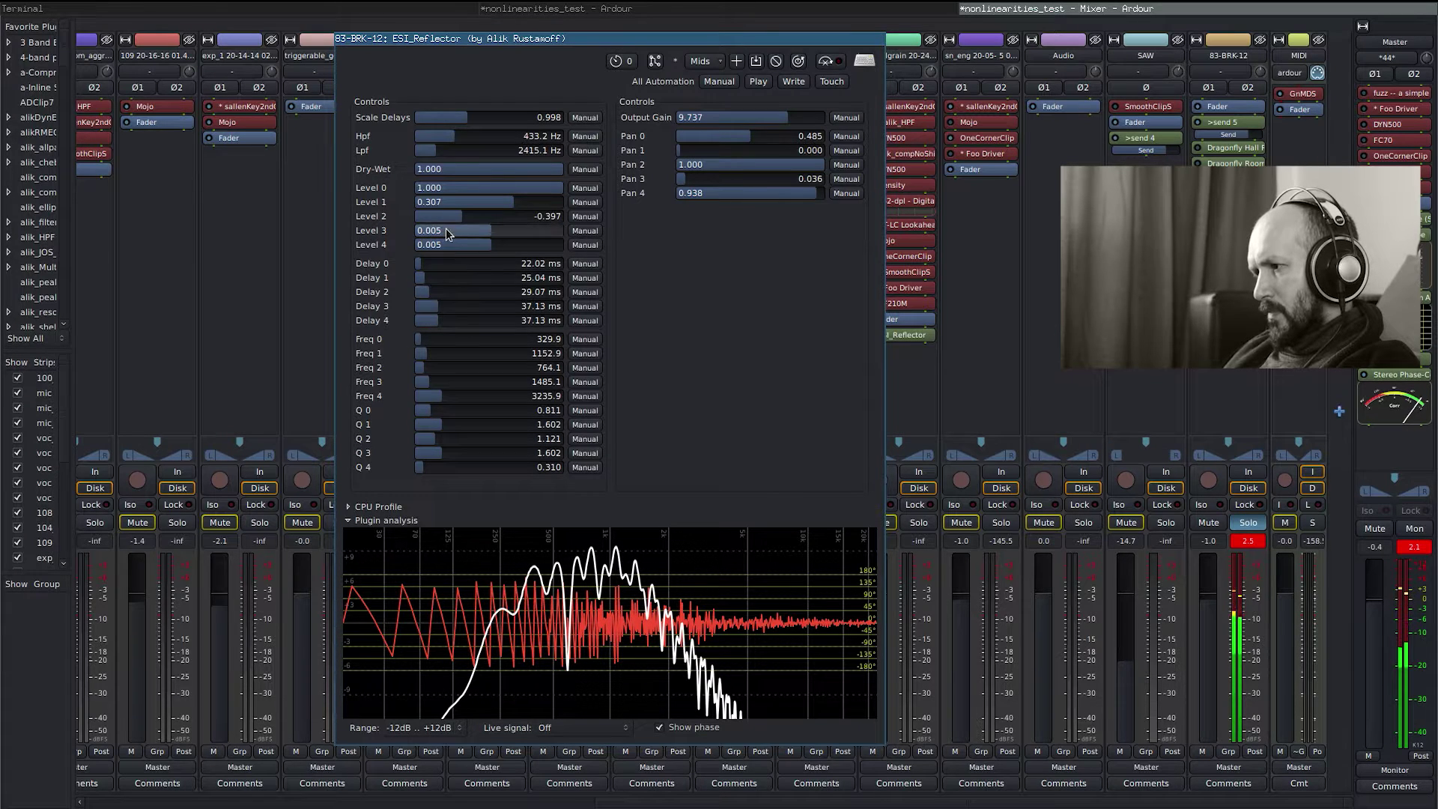
pyautogui.scroll(4, 457, 231)
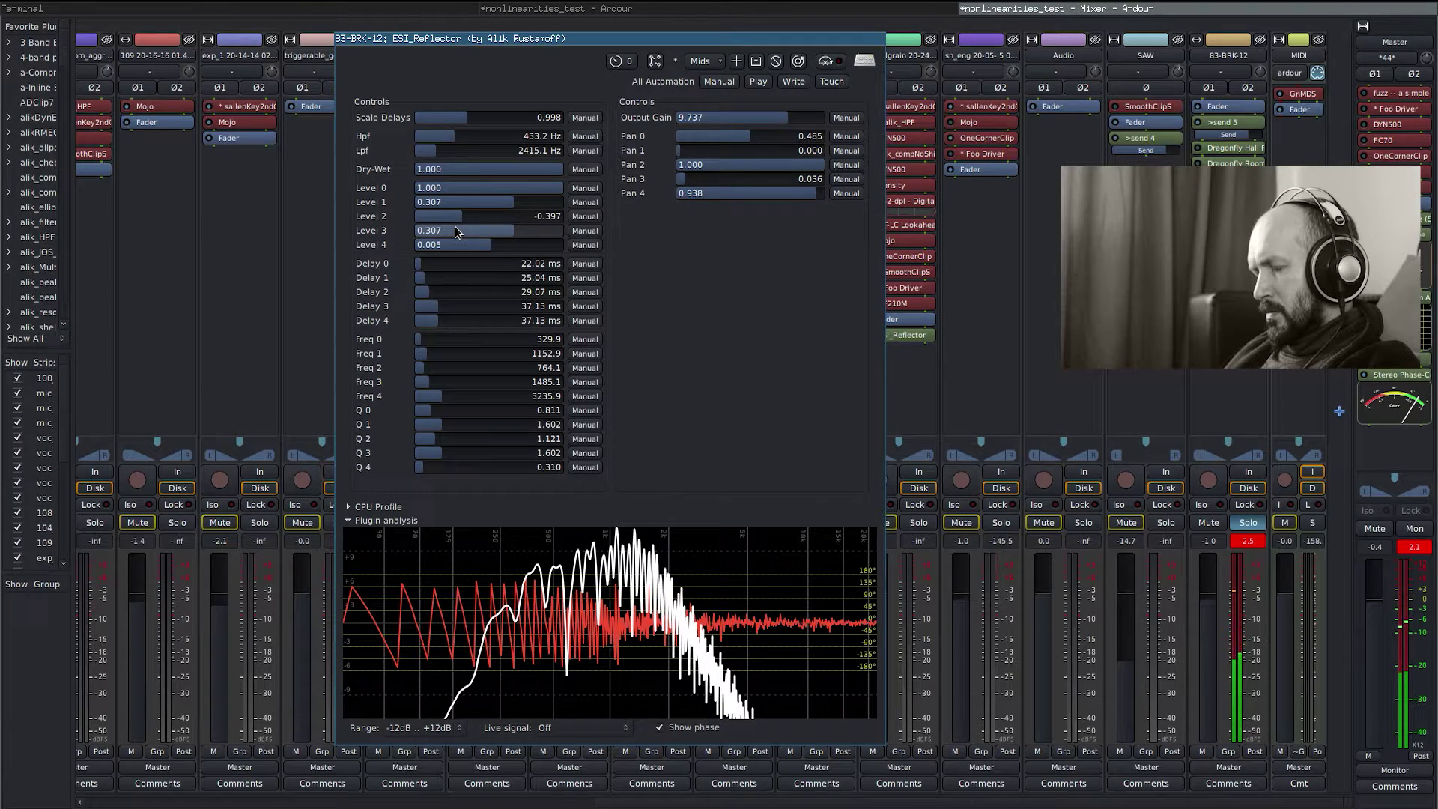
pyautogui.scroll(2, 456, 232)
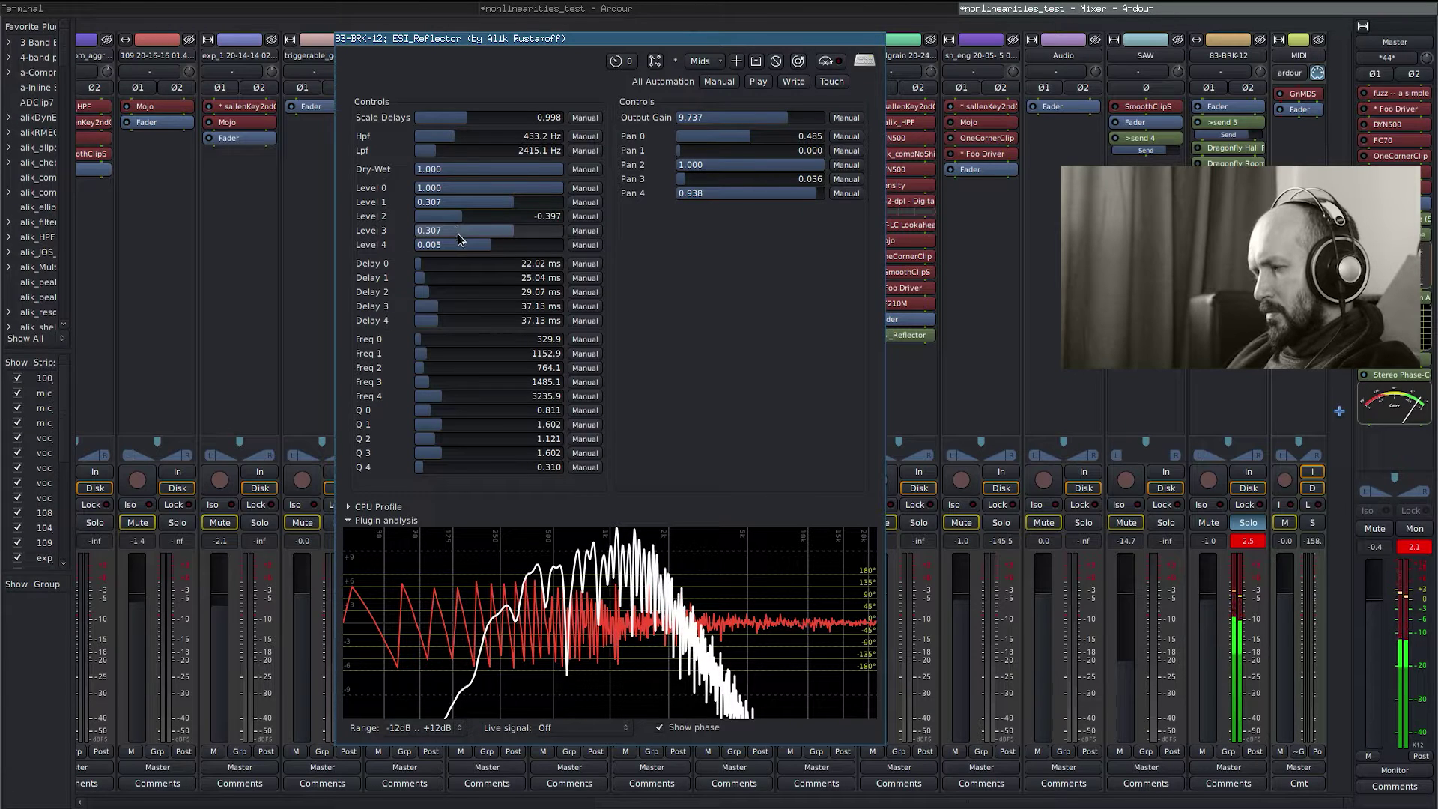
pyautogui.scroll(-6, 464, 231)
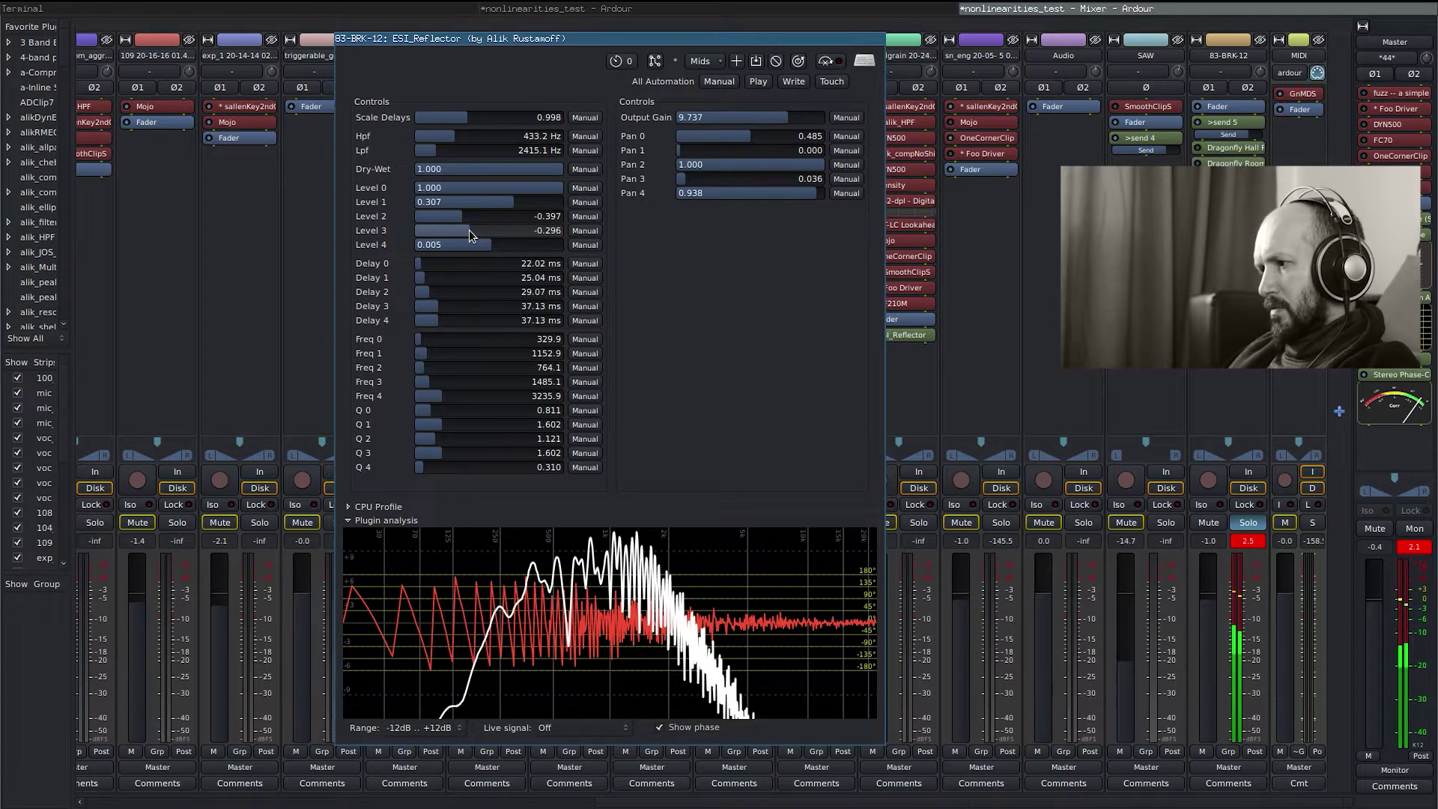
pyautogui.scroll(4, 470, 233)
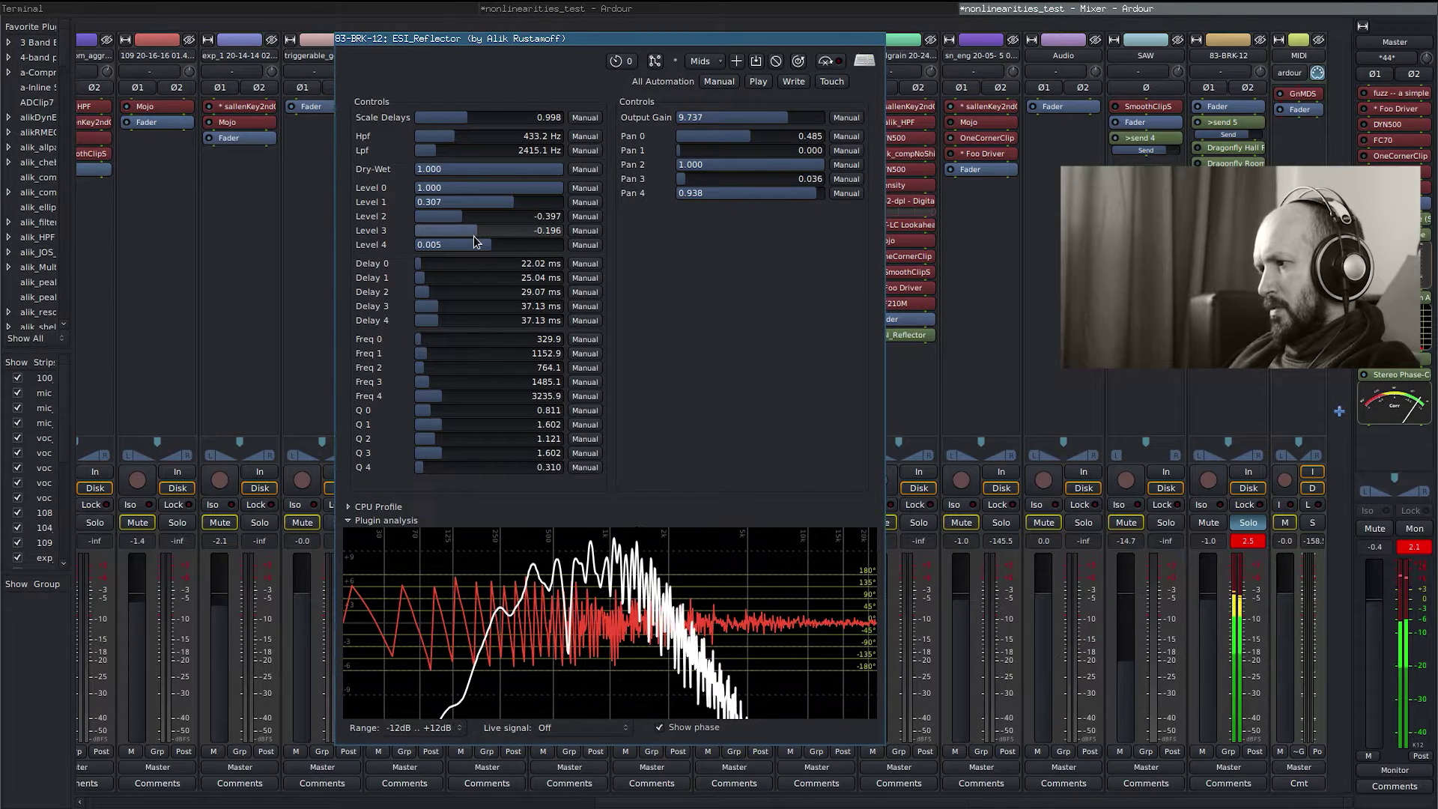
pyautogui.scroll(2, 490, 248)
pyautogui.scroll(4, 490, 247)
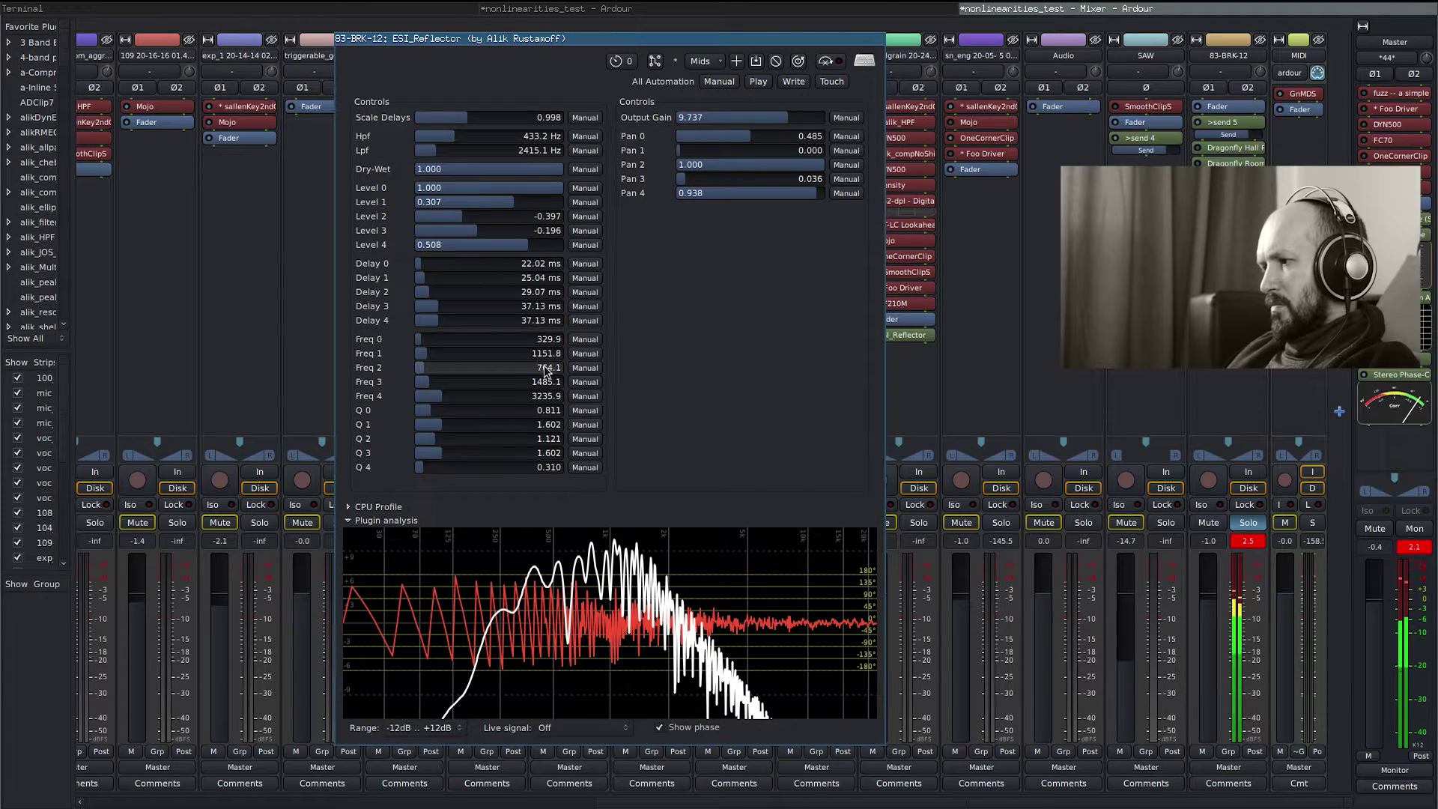
pyautogui.scroll(1, 549, 385)
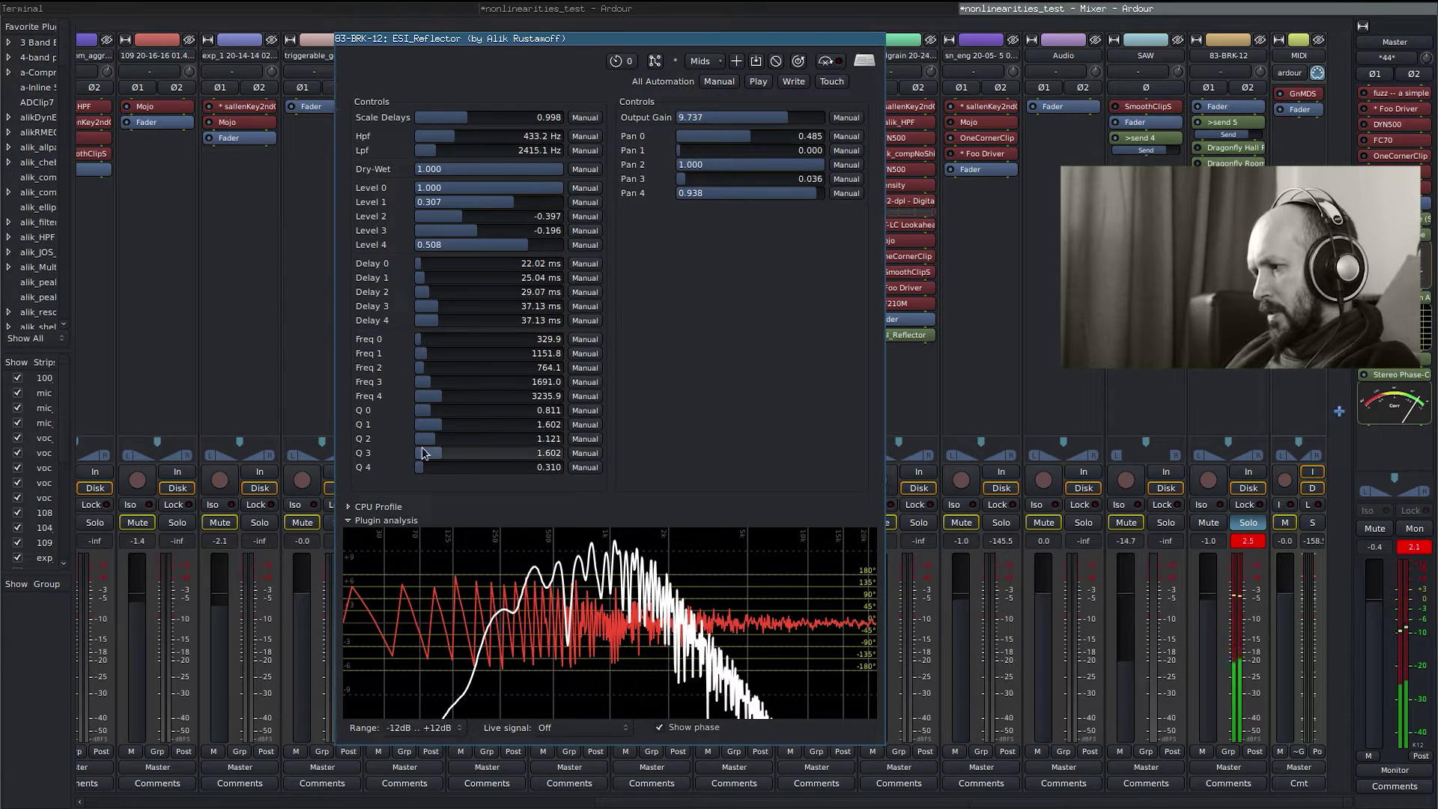
# Raise Q 4 sharply toward 0.911
pyautogui.click(451, 468)
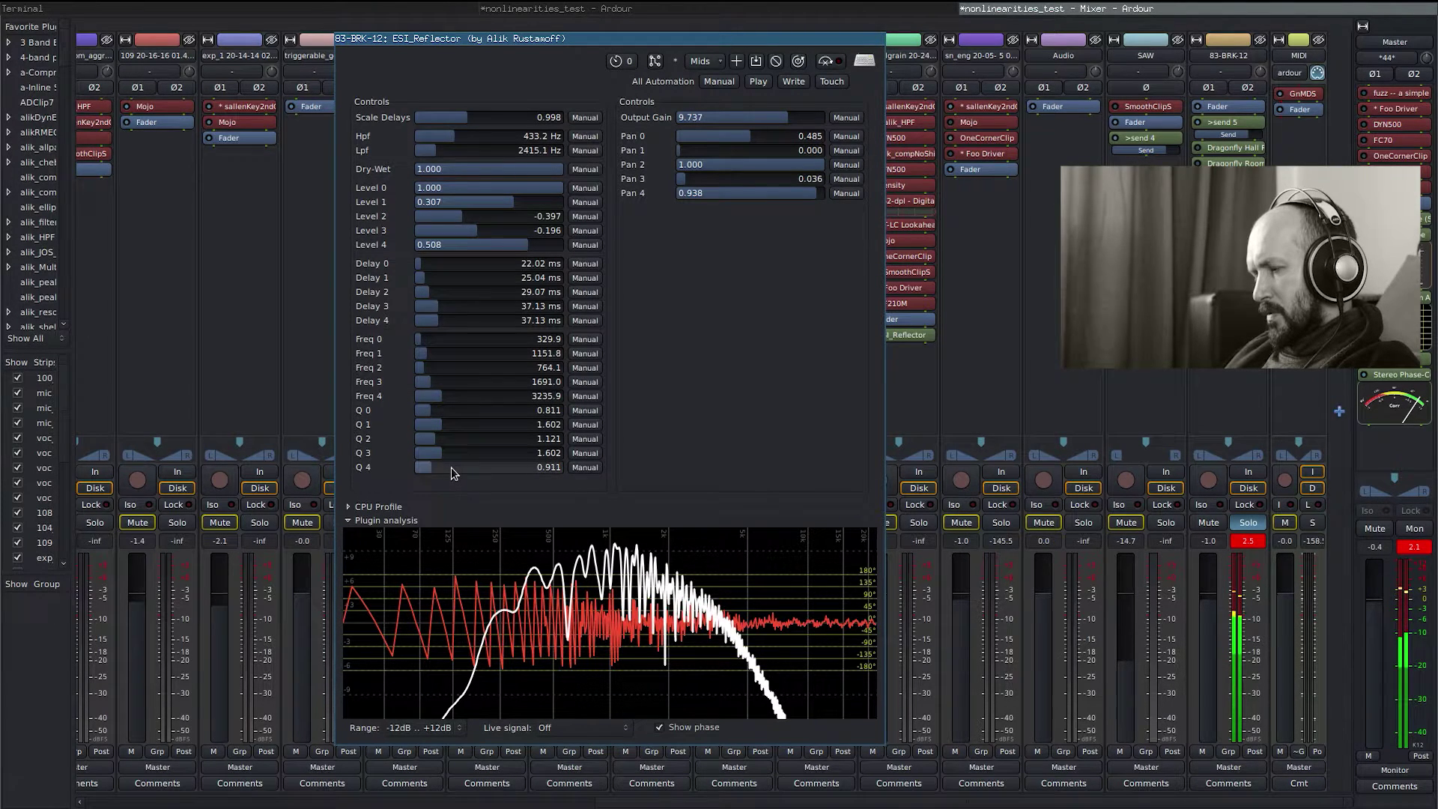
pyautogui.scroll(-3, 451, 468)
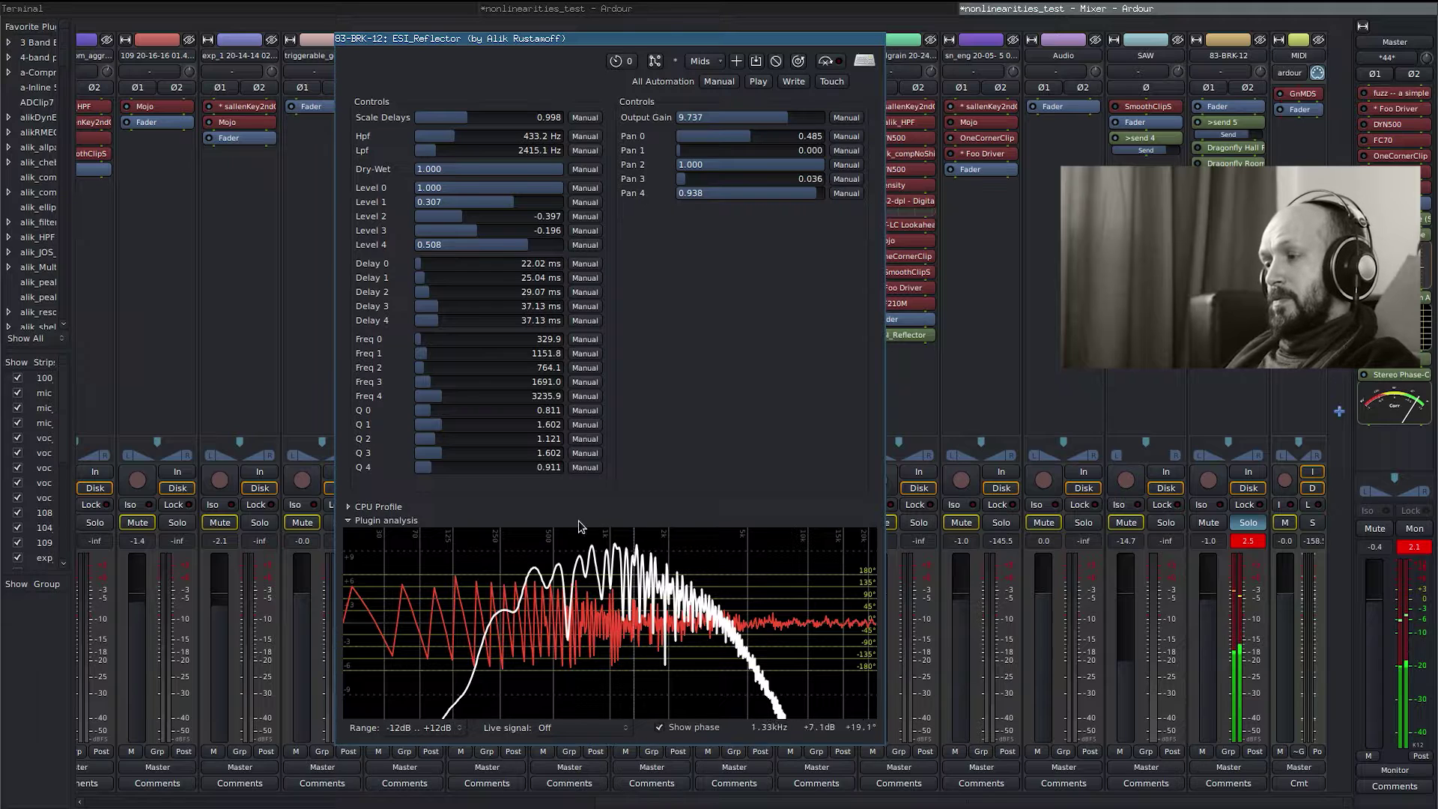
# Pull Dry-Wet down from fully wet toward an even 0.499 blend
pyautogui.moveTo(560, 168); pyautogui.dragTo(505, 172)
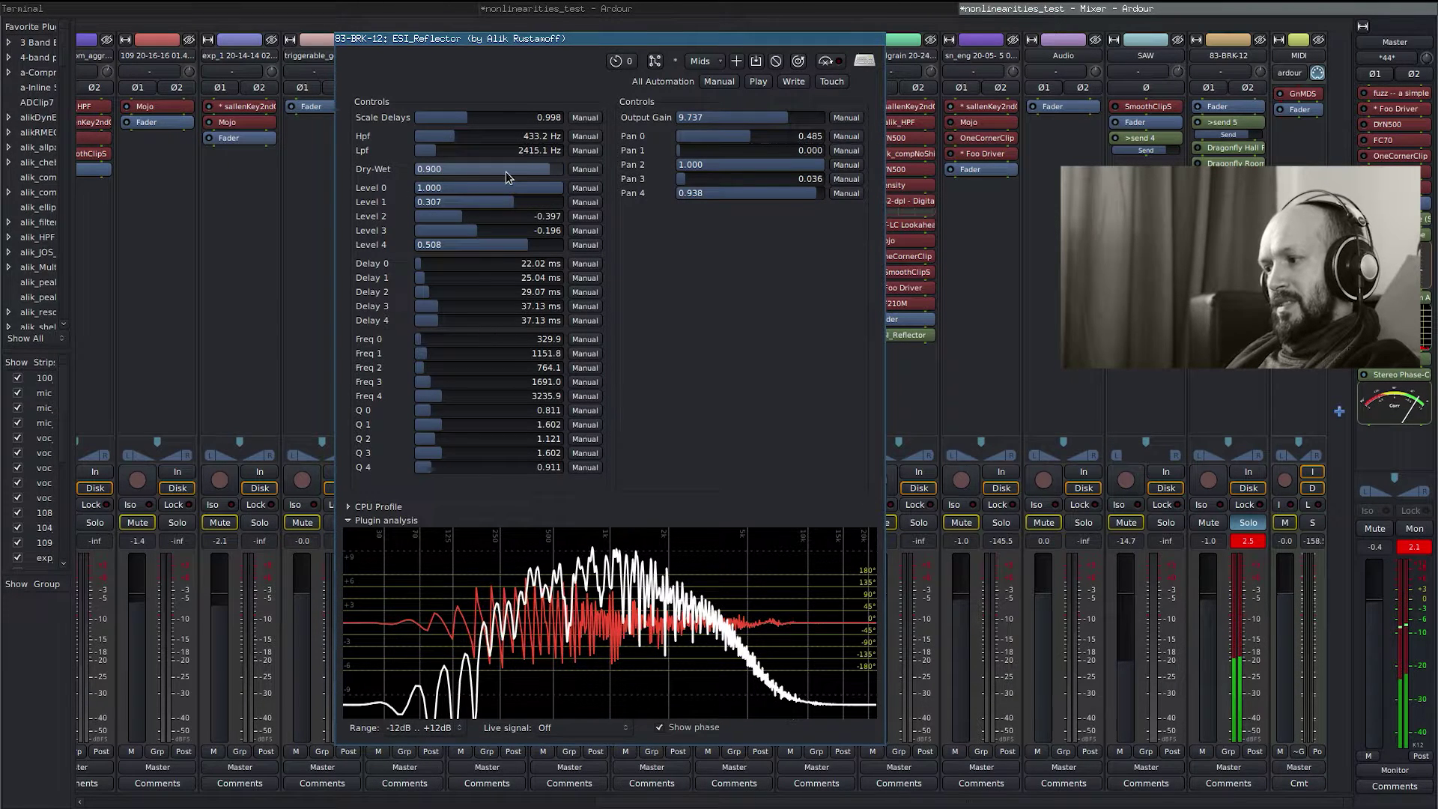
pyautogui.scroll(-6, 506, 171)
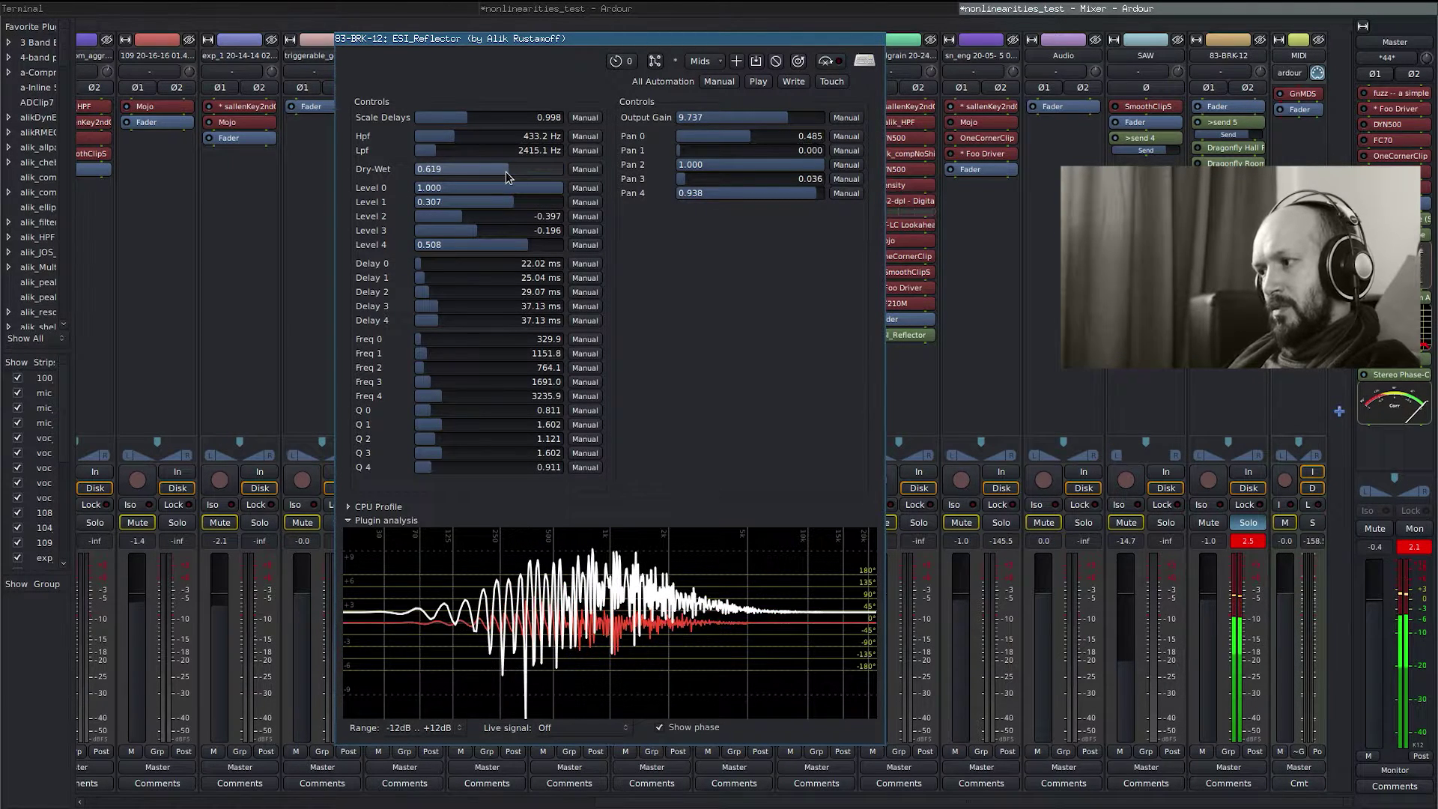
pyautogui.scroll(-1, 507, 172)
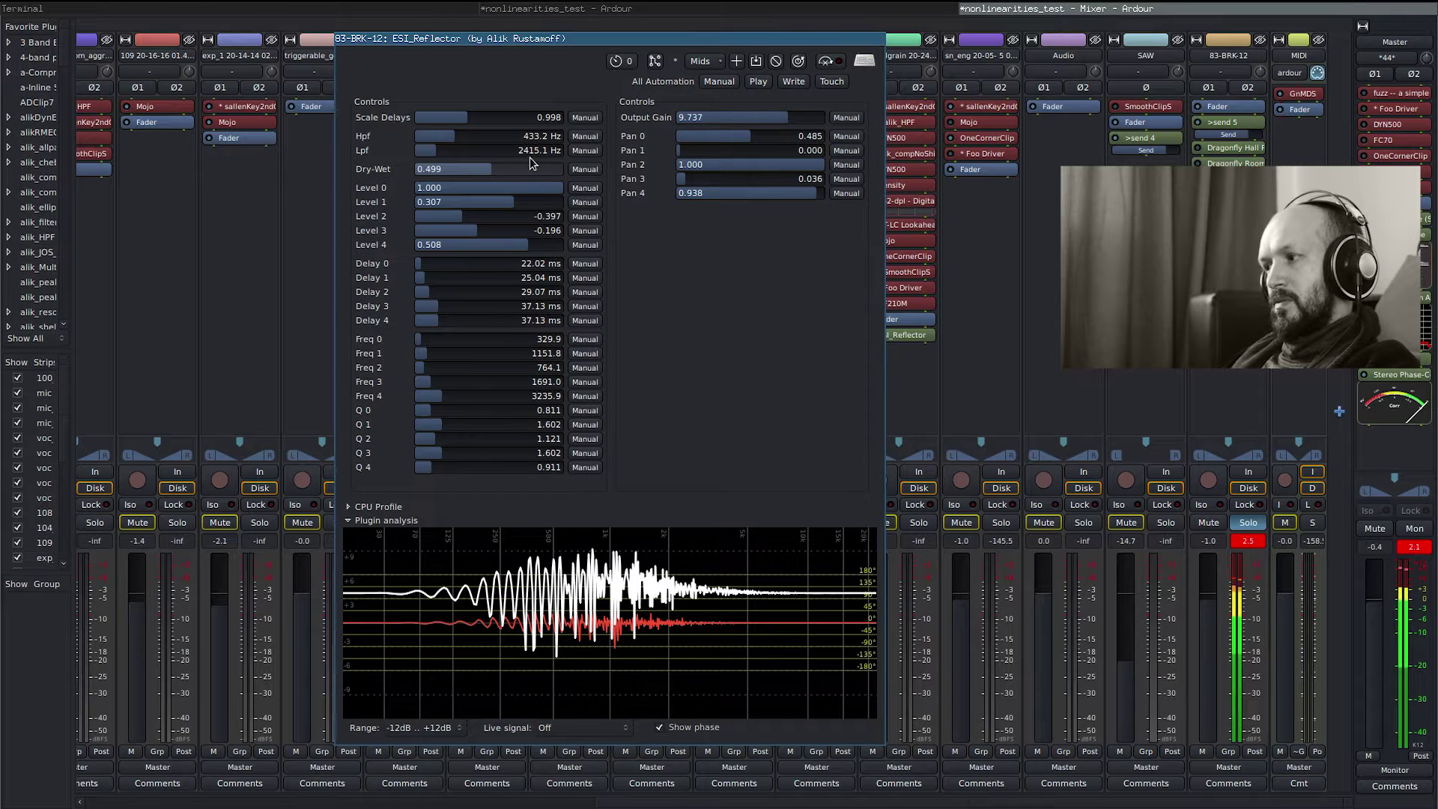
pyautogui.scroll(-6, 762, 115)
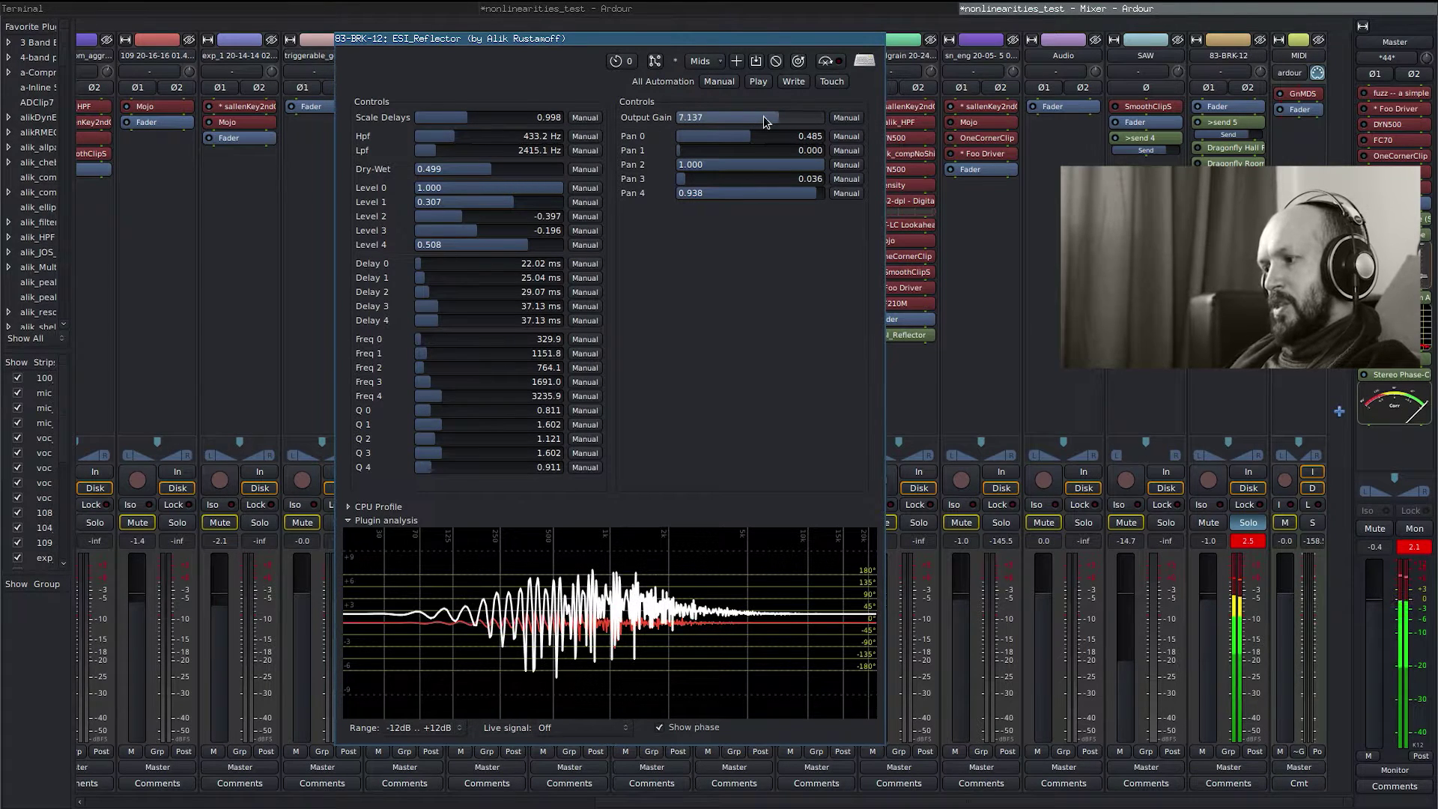
pyautogui.scroll(-1, 762, 116)
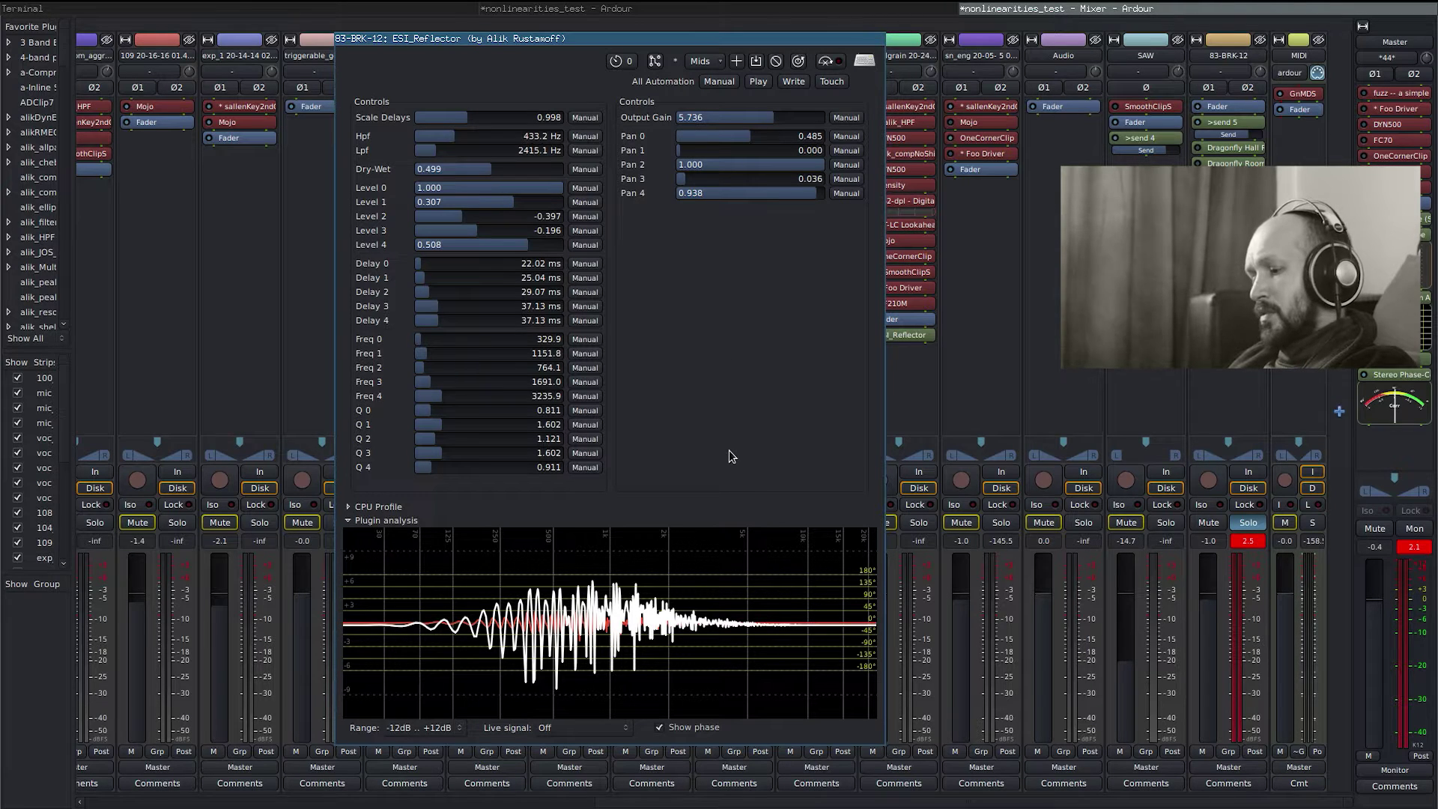
# Glance at the SuperCollider NdefMixer workspace, then switch to the Chrome workspace
pyautogui.press('super+5')
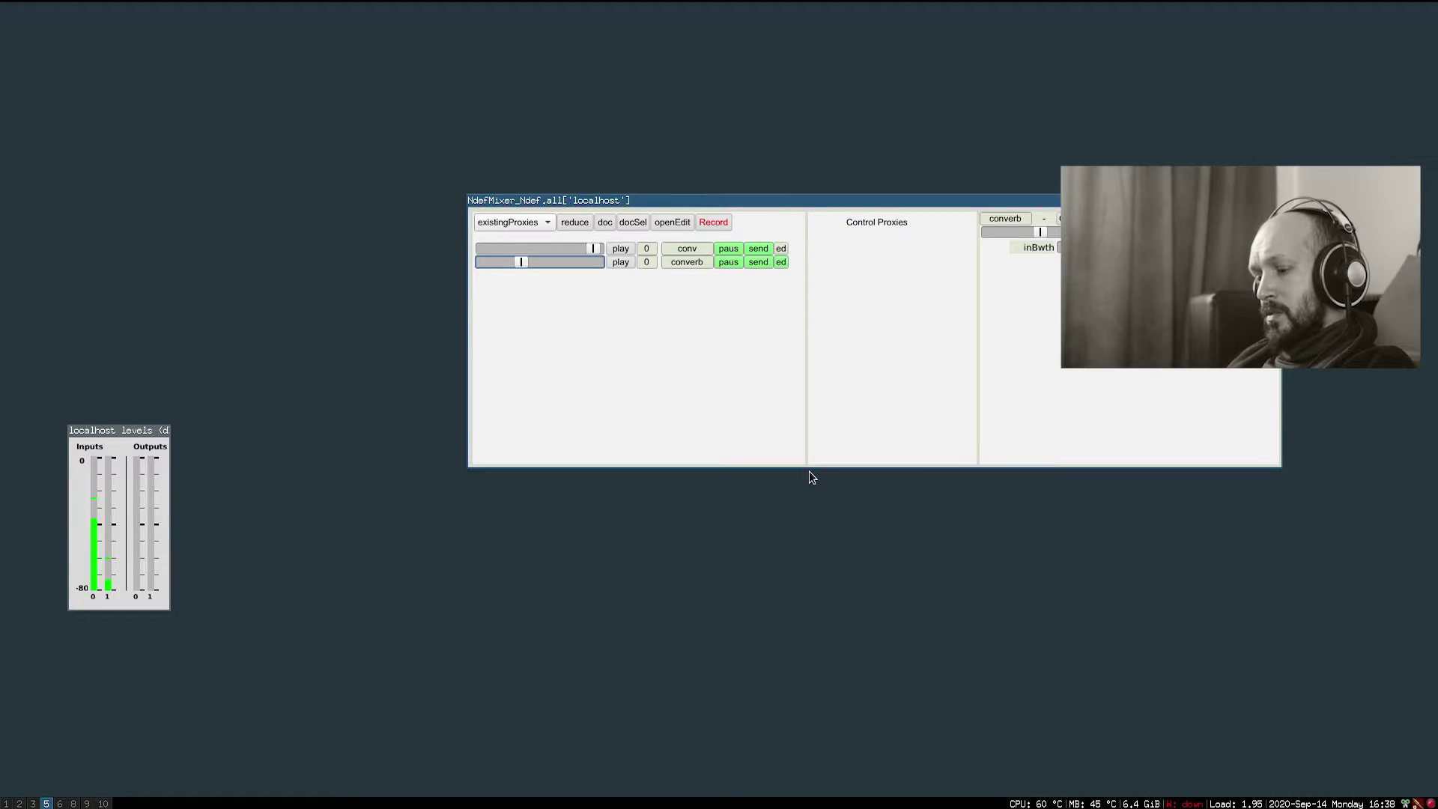
pyautogui.press('super+2')
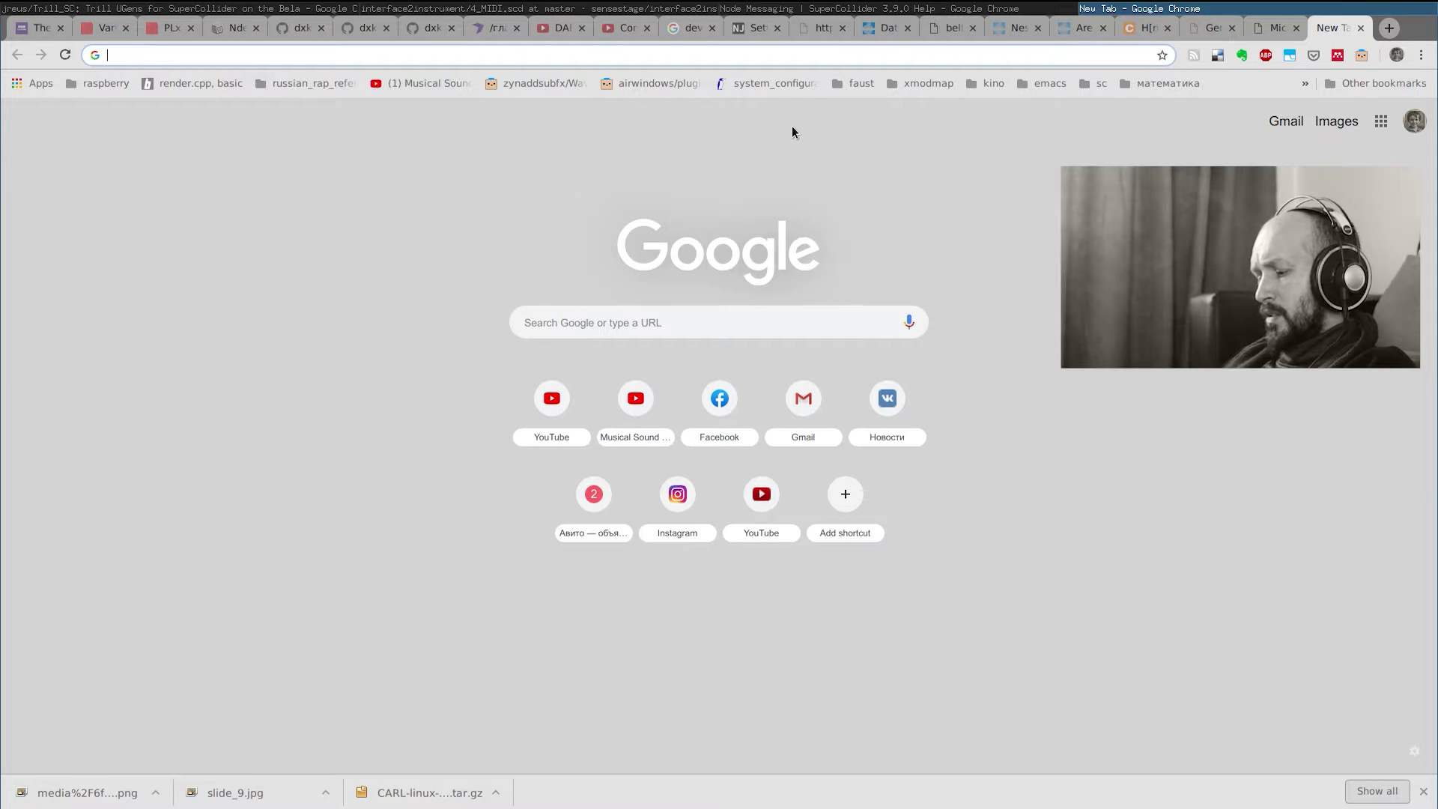
pyautogui.write('faust onlin')
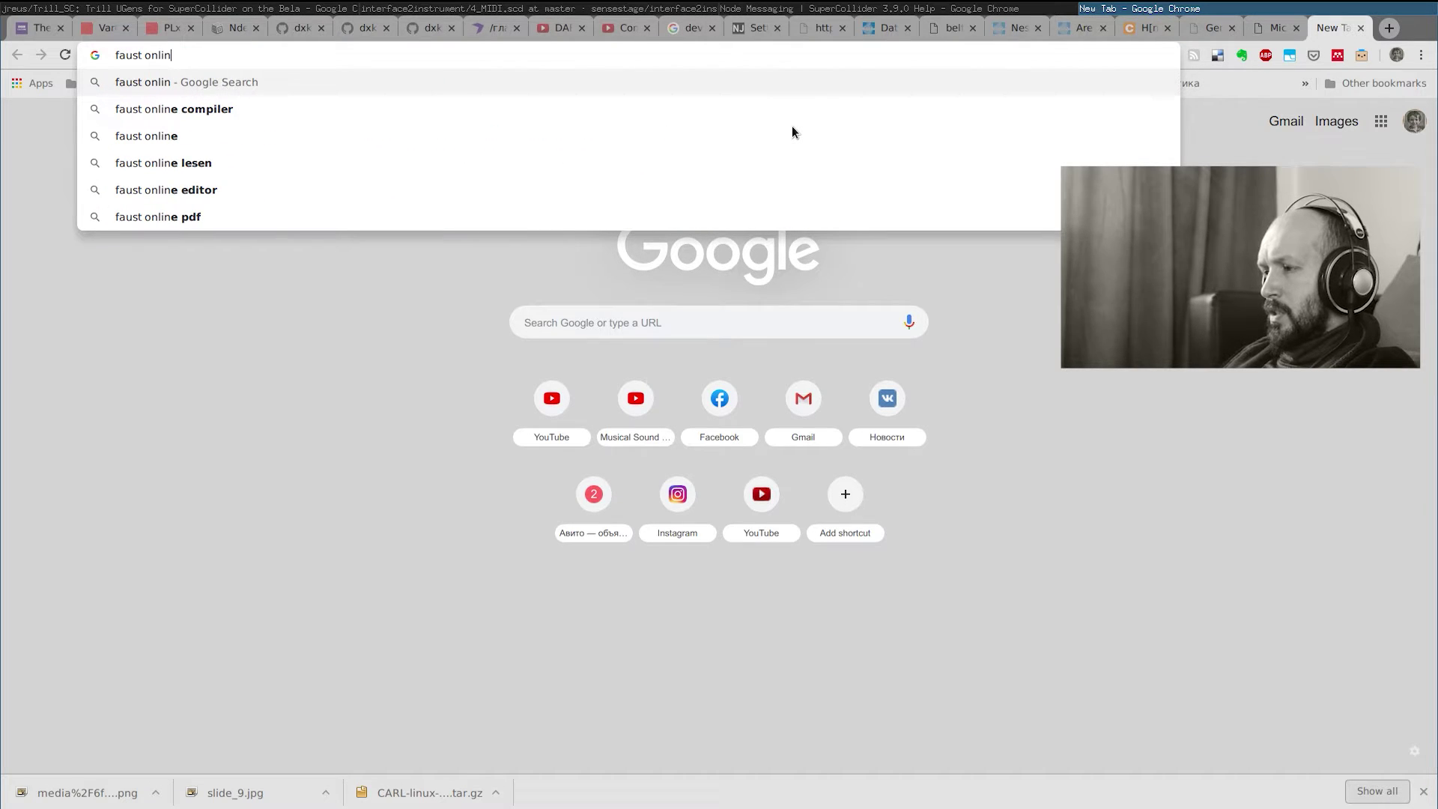
pyautogui.write('e')
# Search for 'faust online compiler' and open the Faust Editor site
pyautogui.press('Down')
pyautogui.press('Return')
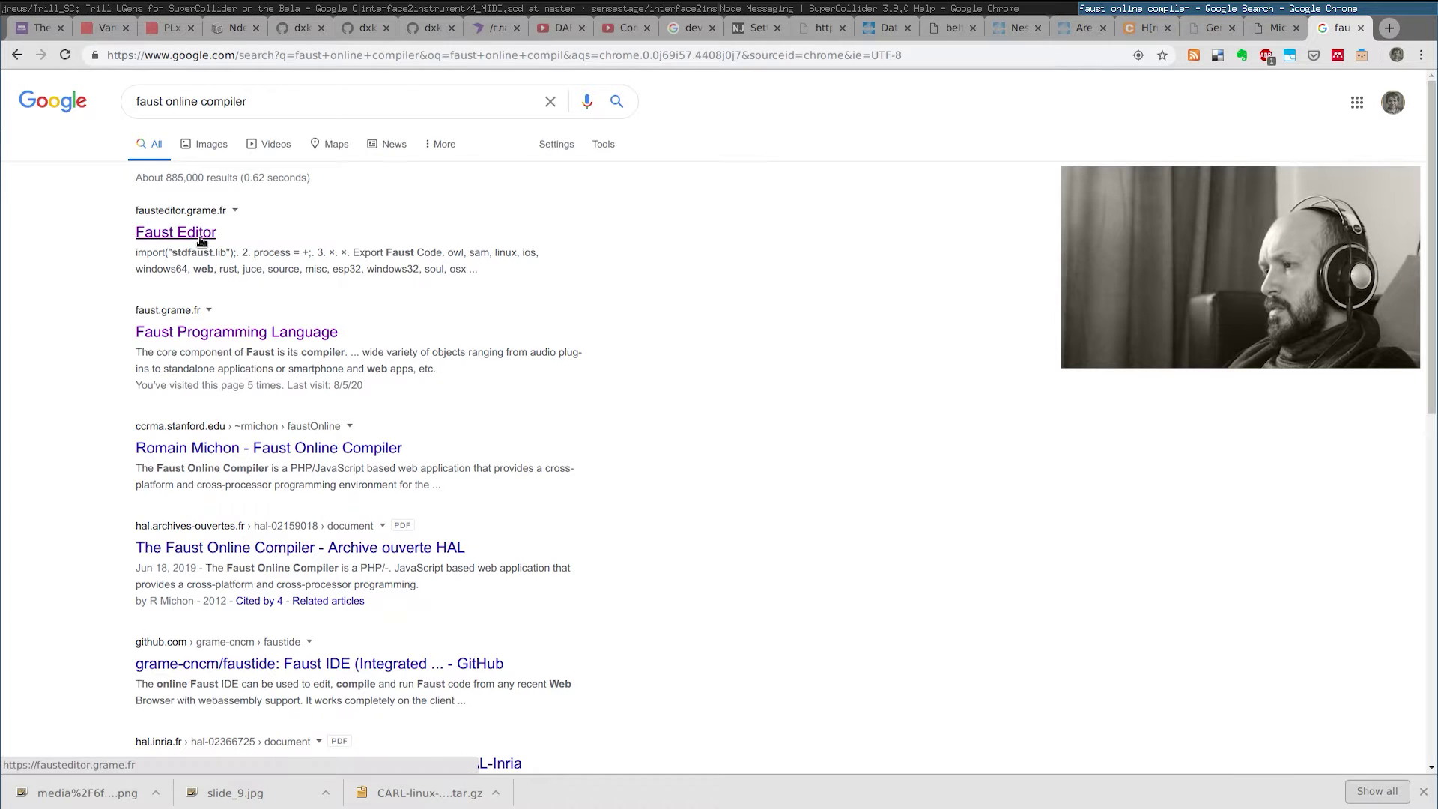
pyautogui.click(200, 236)
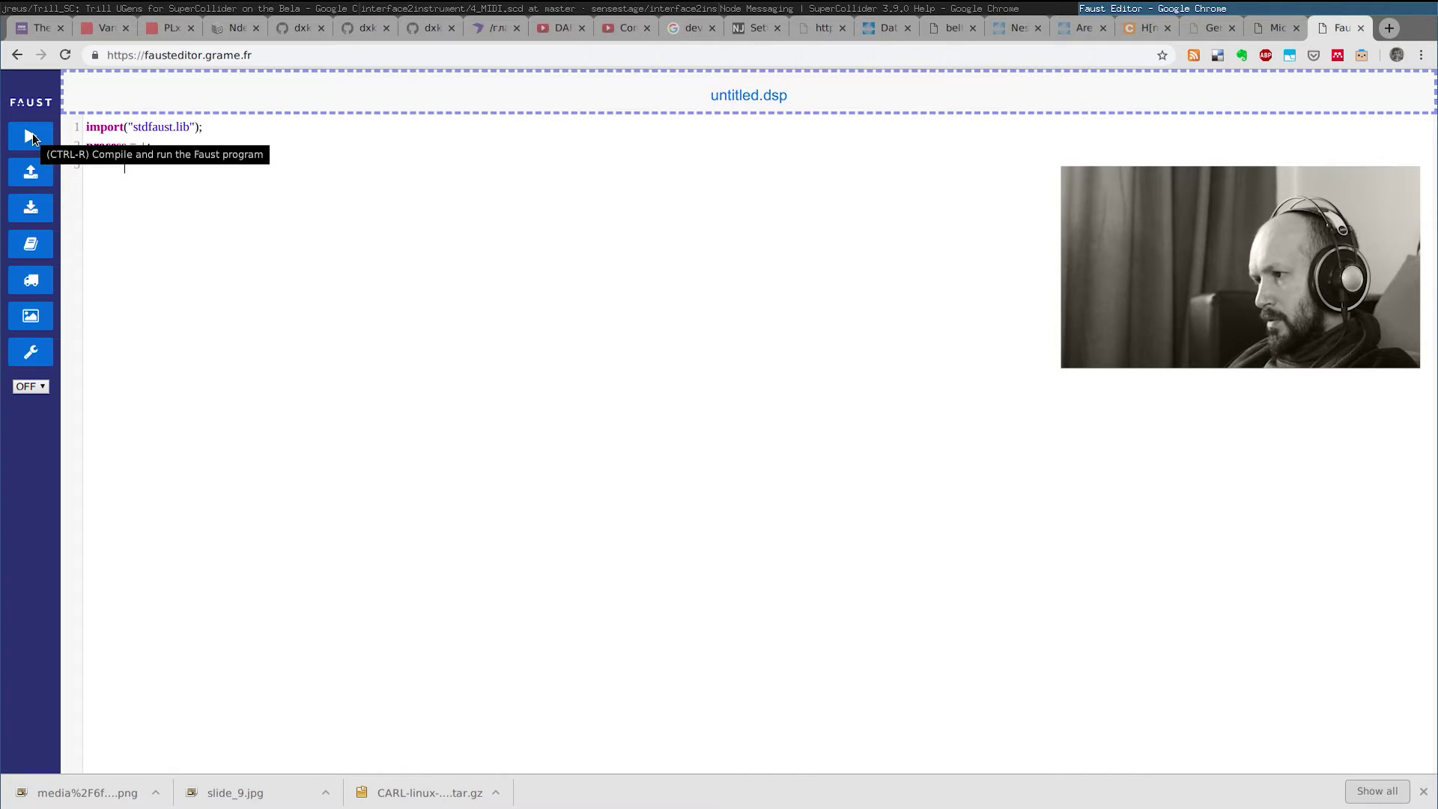
# Open the export options and browse the linux and osx architecture lists
pyautogui.click(30, 281)
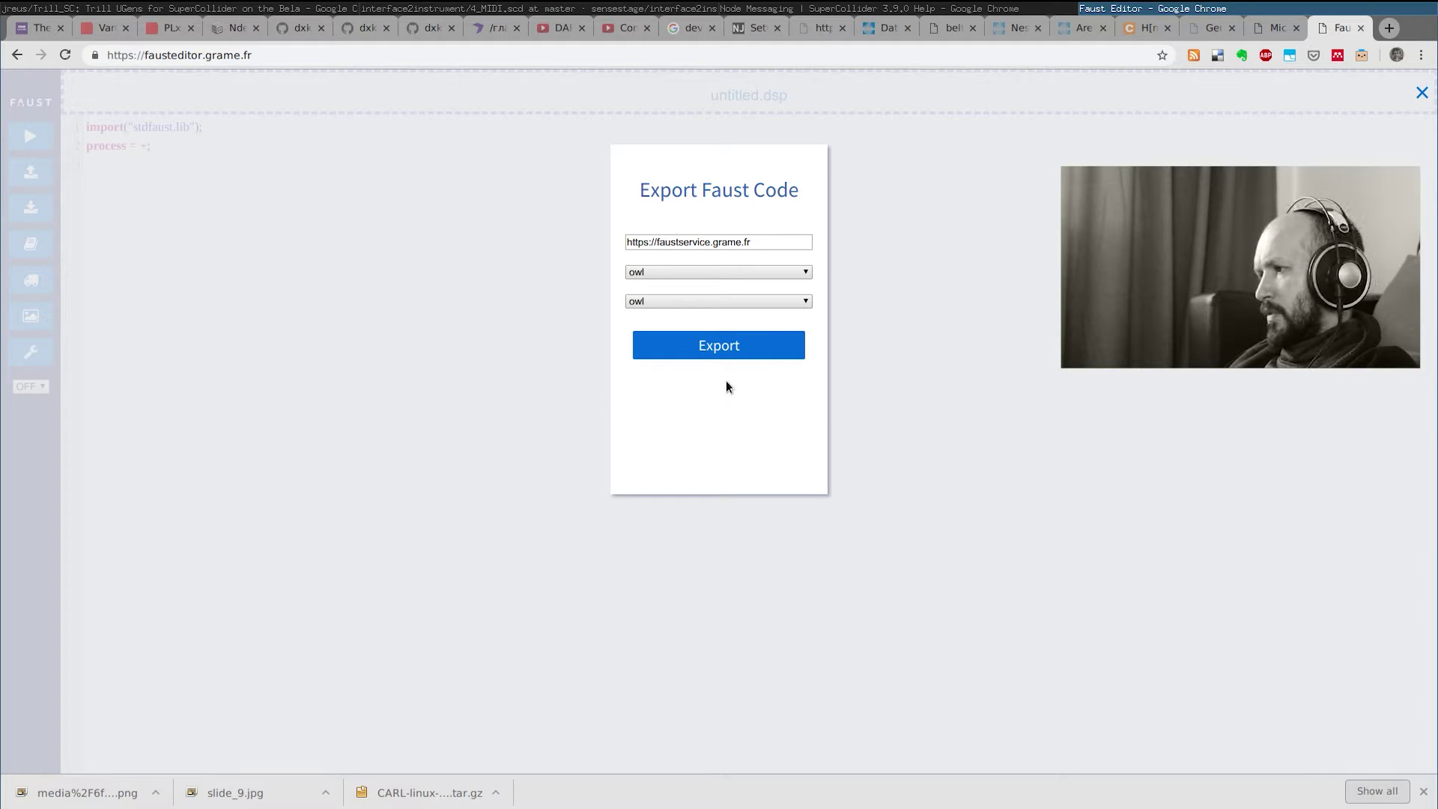
pyautogui.click(719, 274)
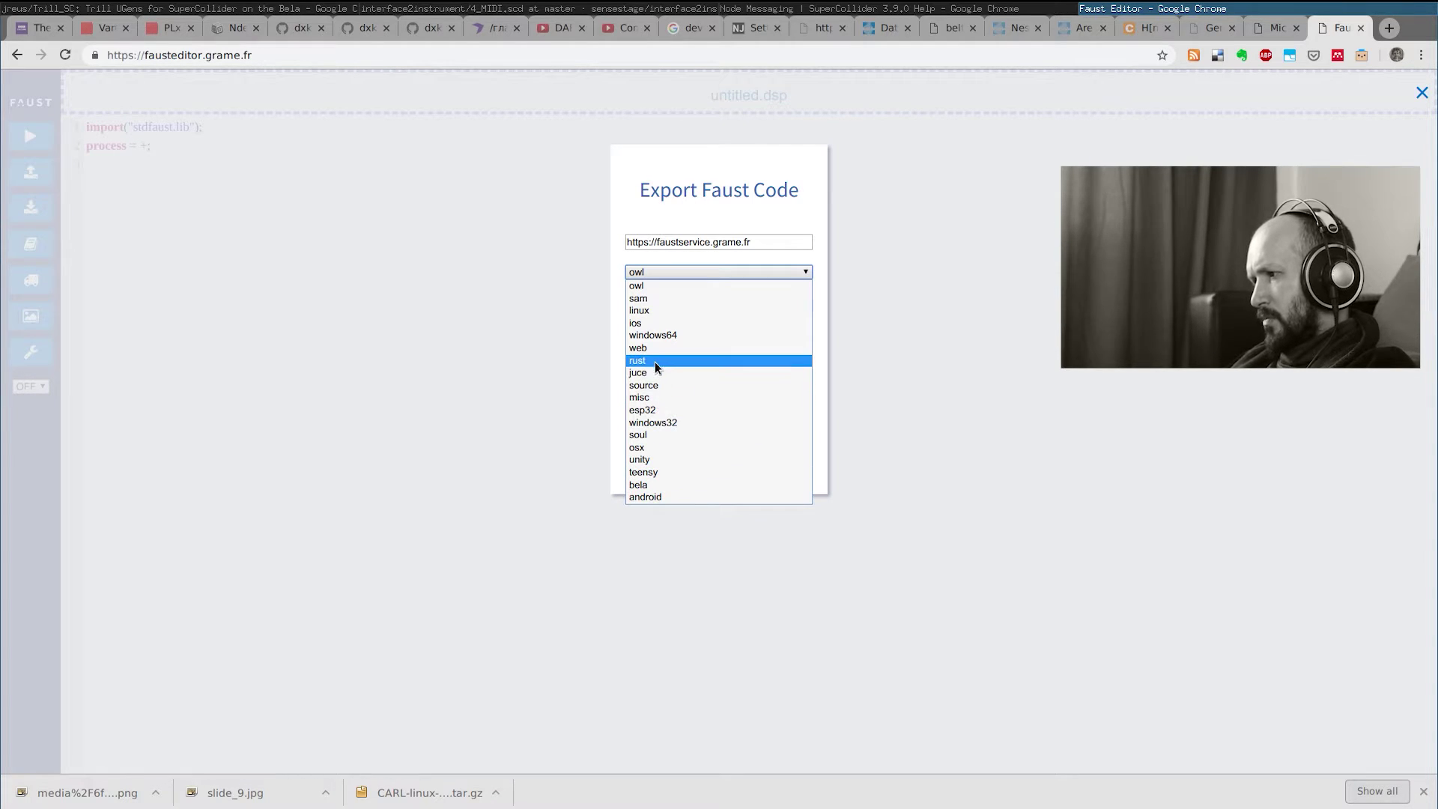
pyautogui.click(652, 311)
pyautogui.click(727, 301)
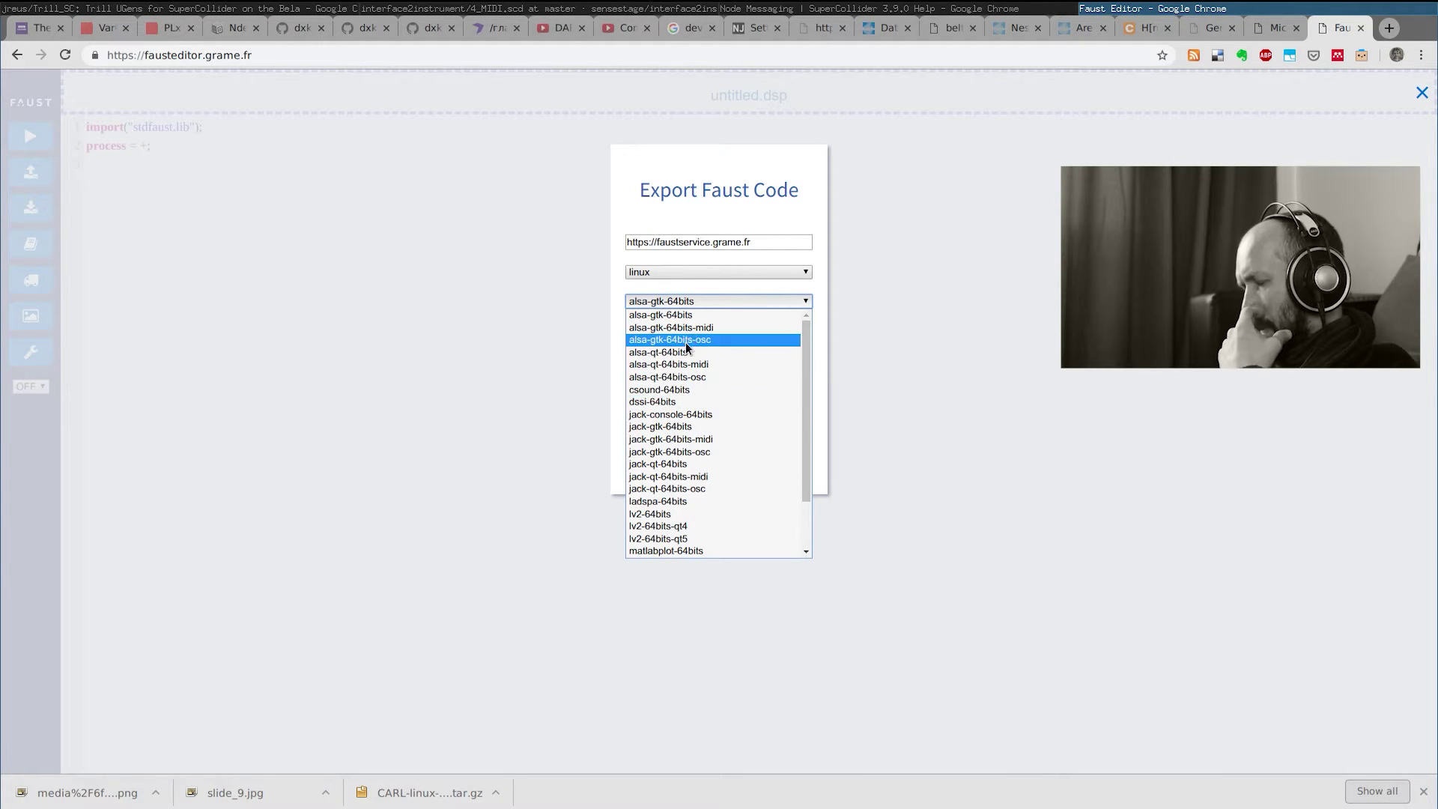
pyautogui.click(780, 240)
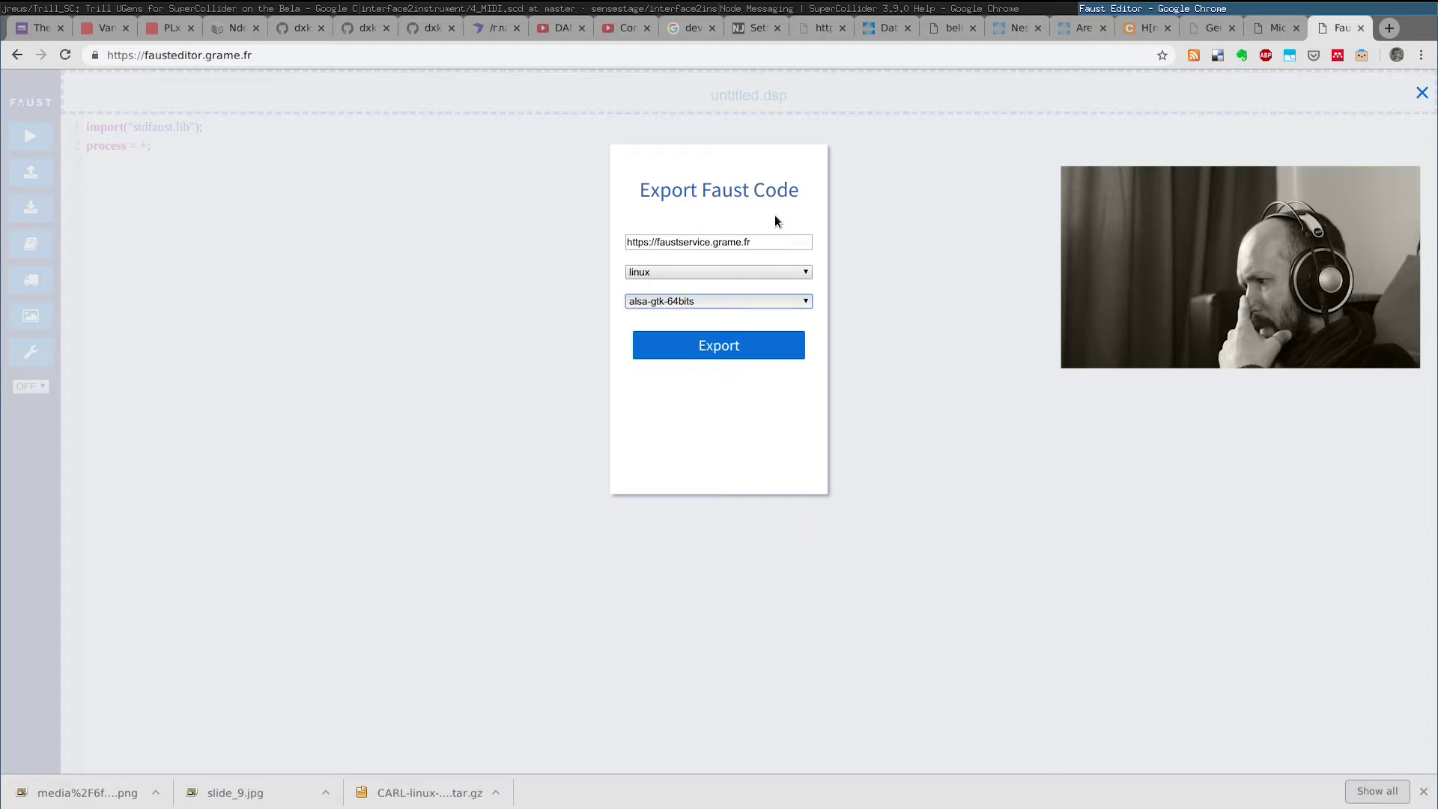
pyautogui.click(744, 272)
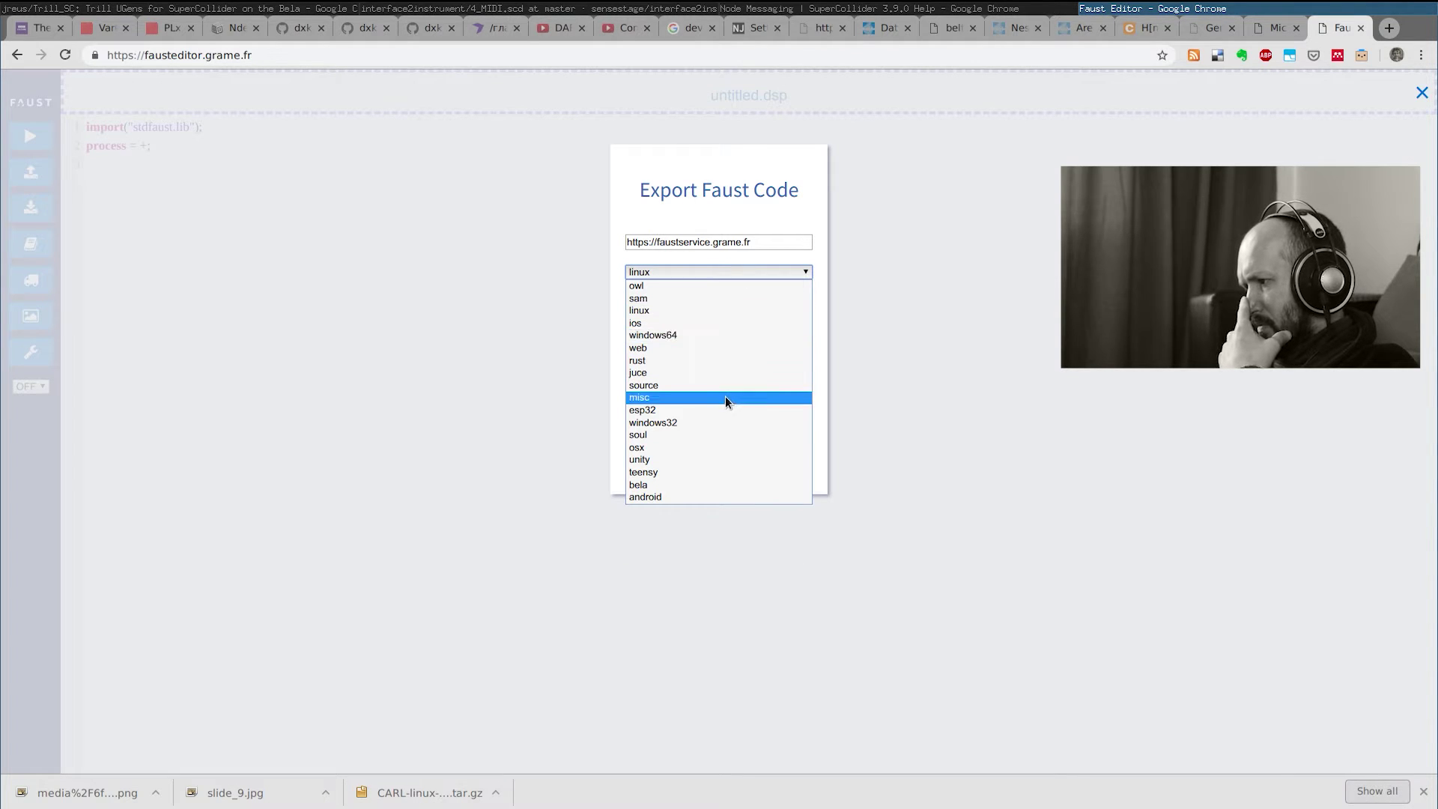
pyautogui.click(718, 446)
pyautogui.click(699, 299)
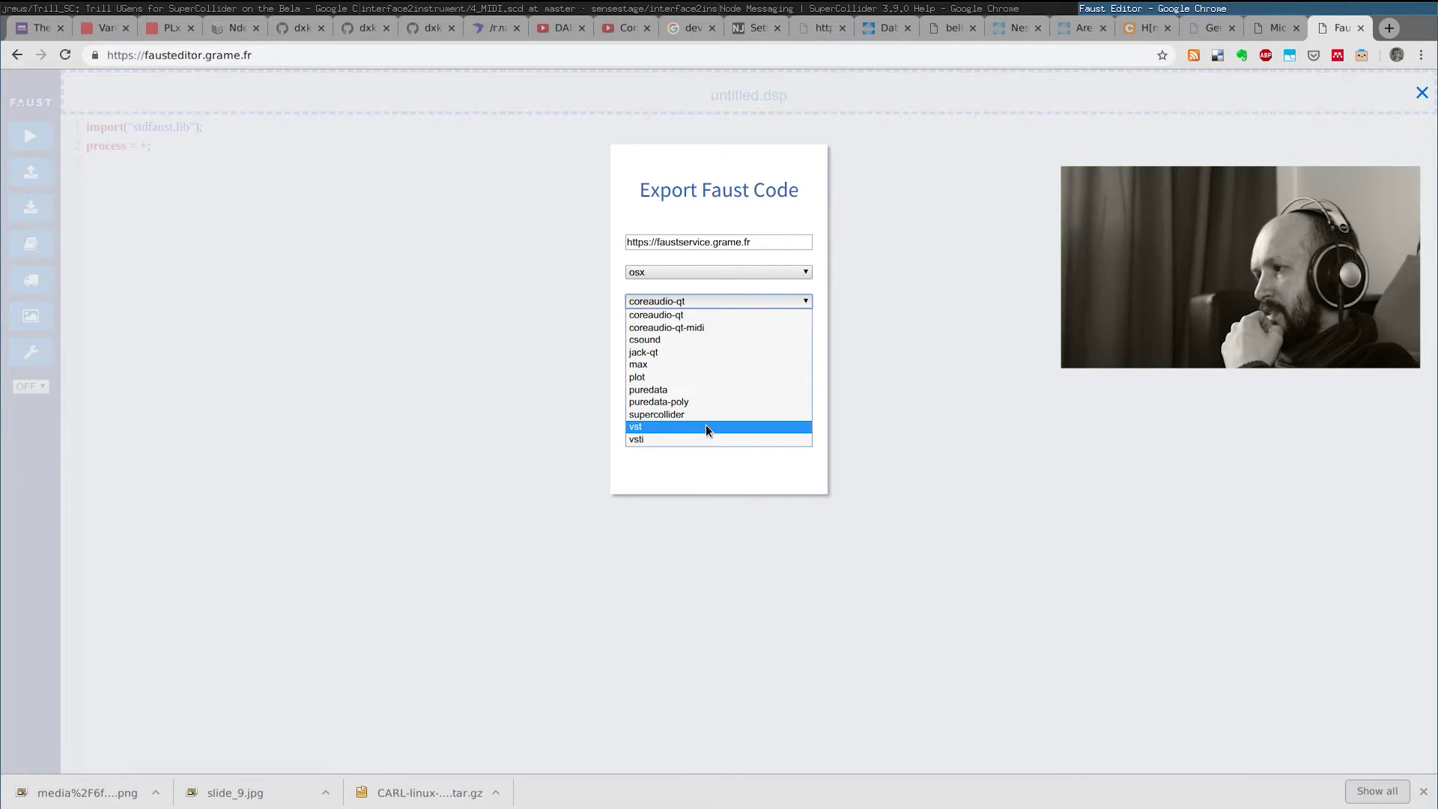
pyautogui.click(705, 208)
# Export the code as a linux lv2-64bits build
pyautogui.click(716, 273)
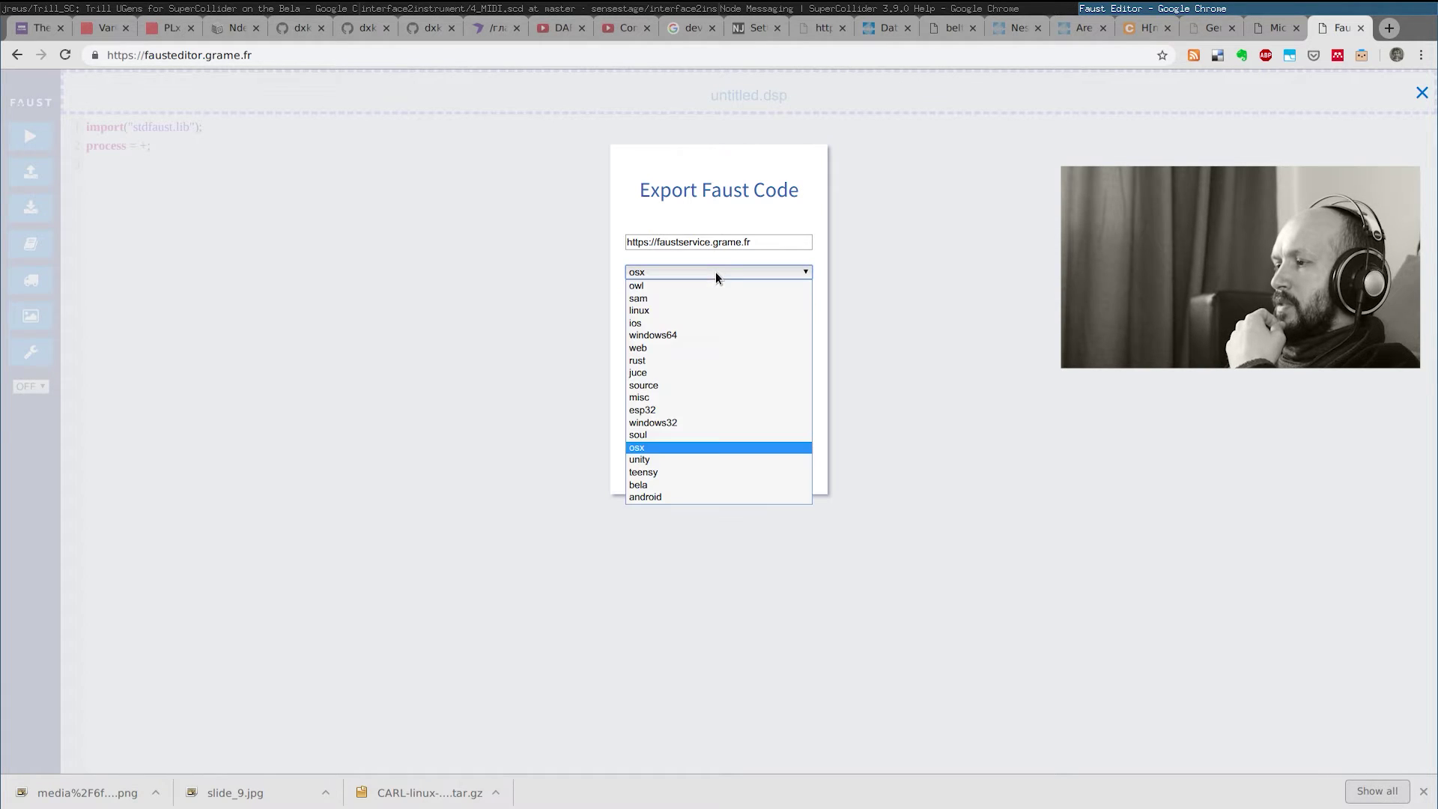
pyautogui.click(675, 310)
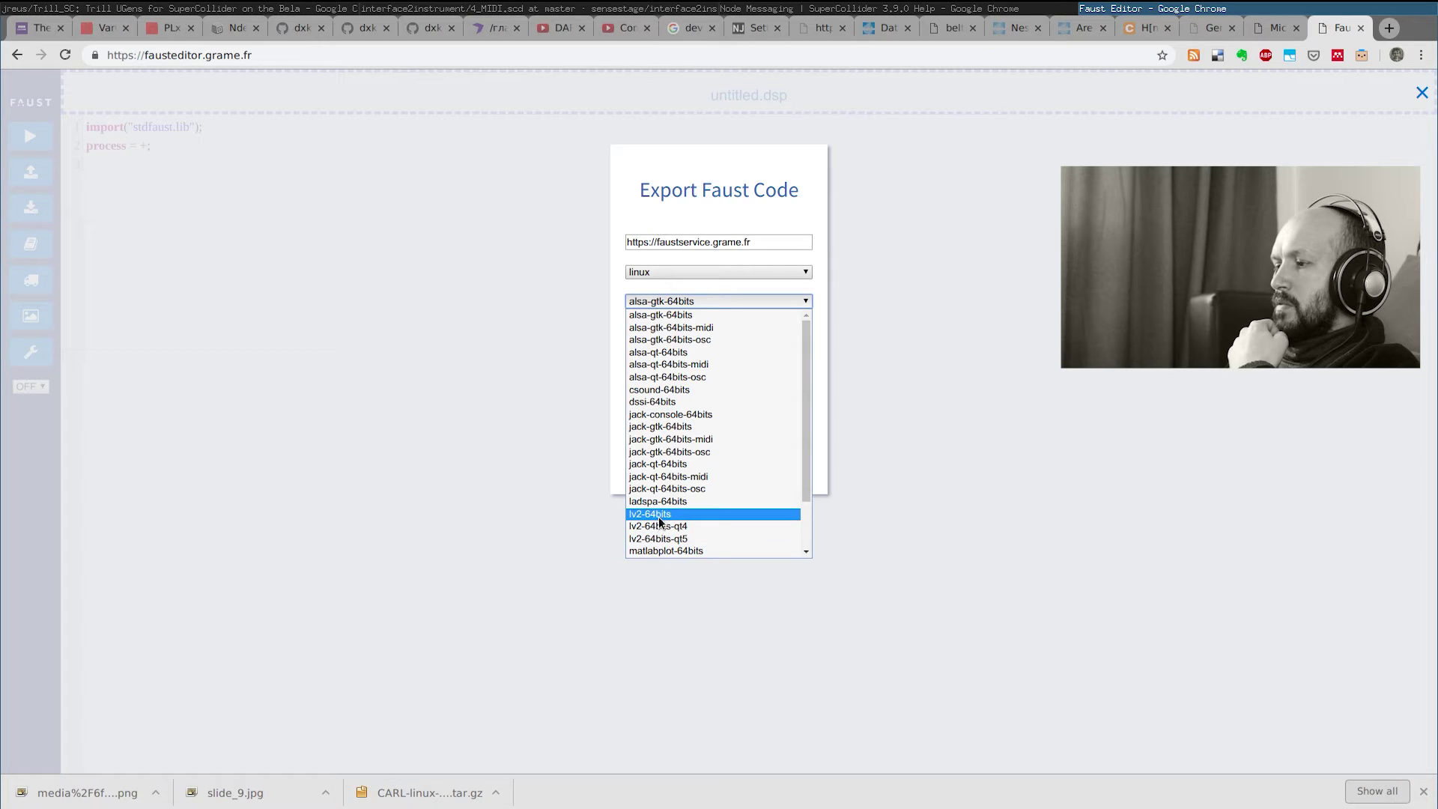
pyautogui.click(659, 515)
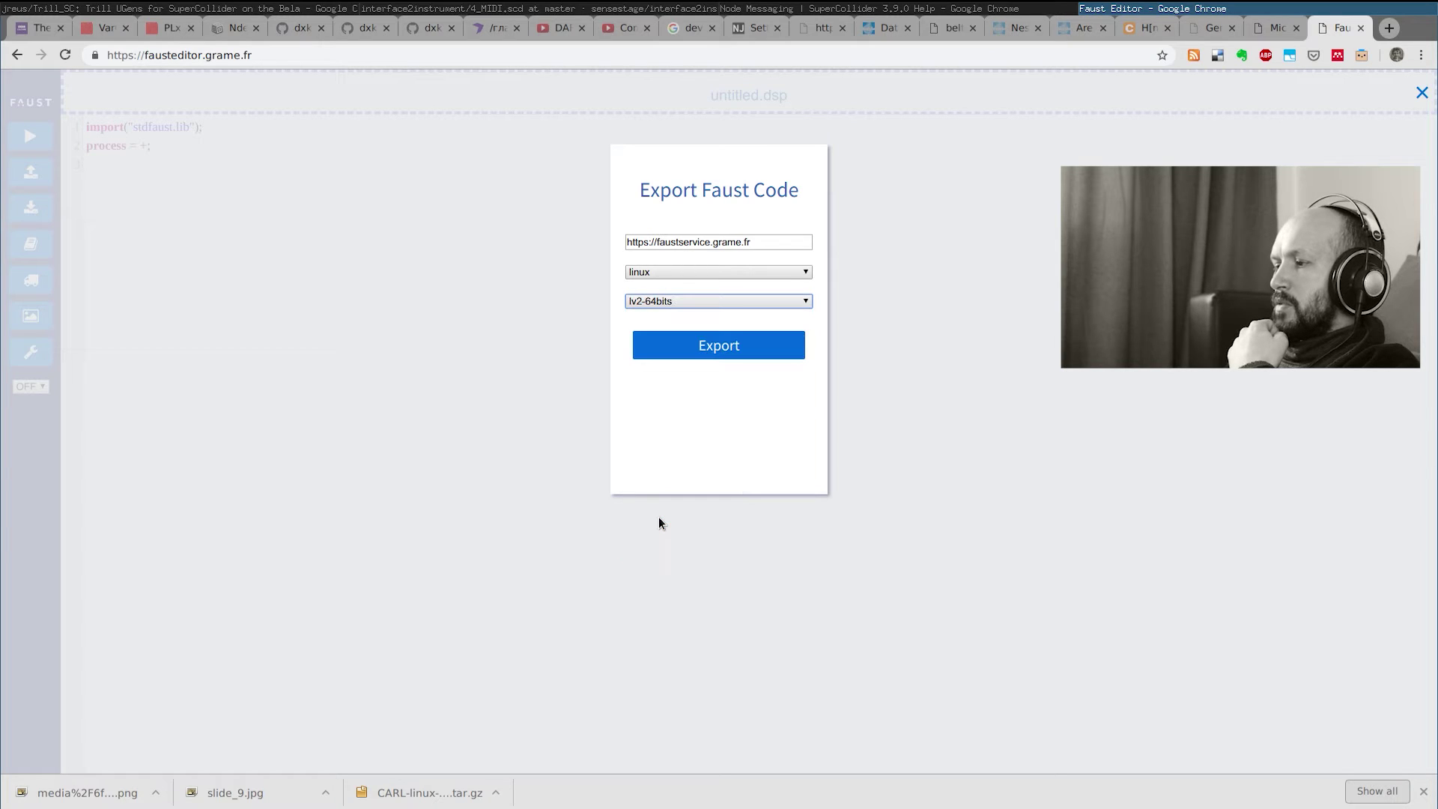
pyautogui.click(700, 335)
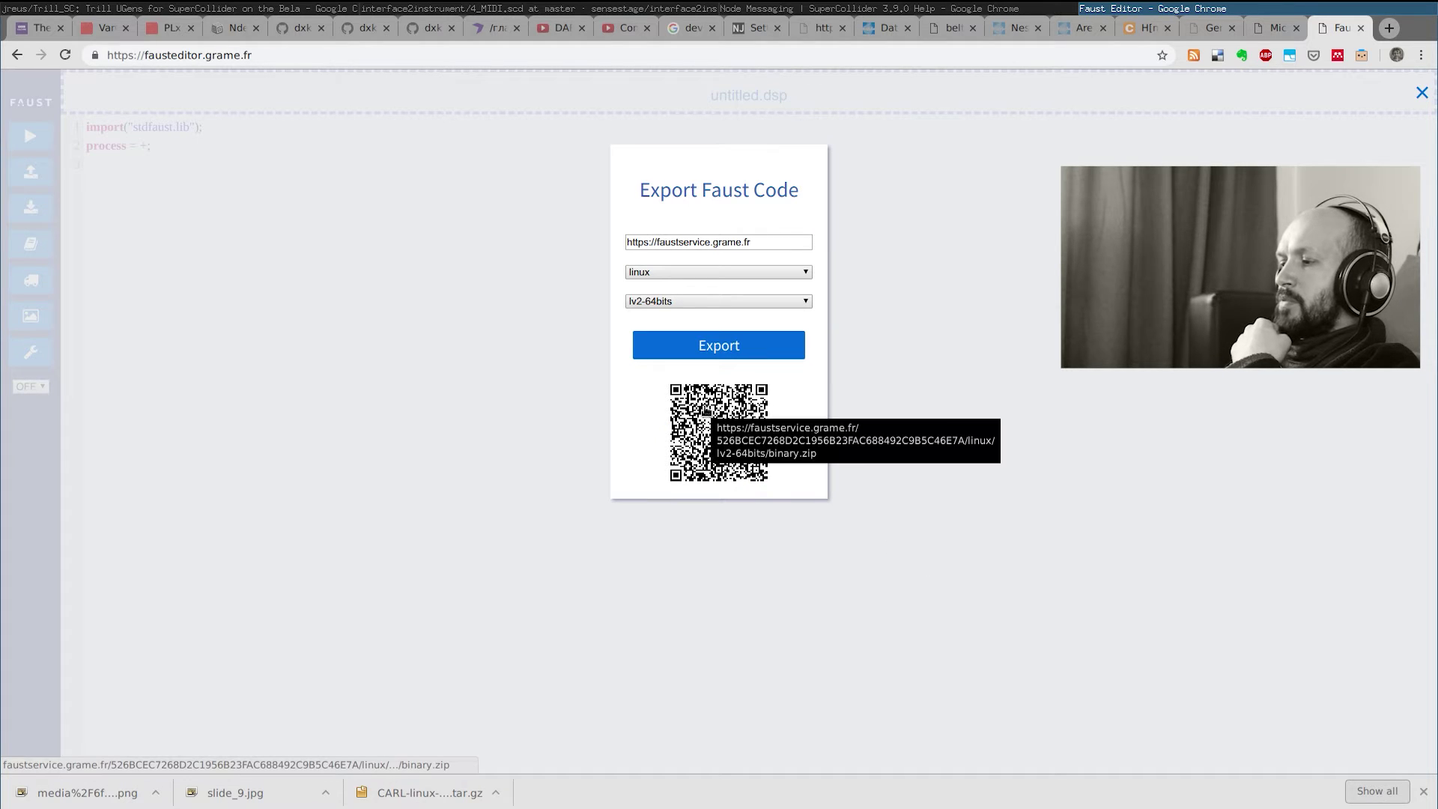
# Save binary.zip under its own name, then open it from Chrome's downloads bar
pyautogui.click(718, 428)
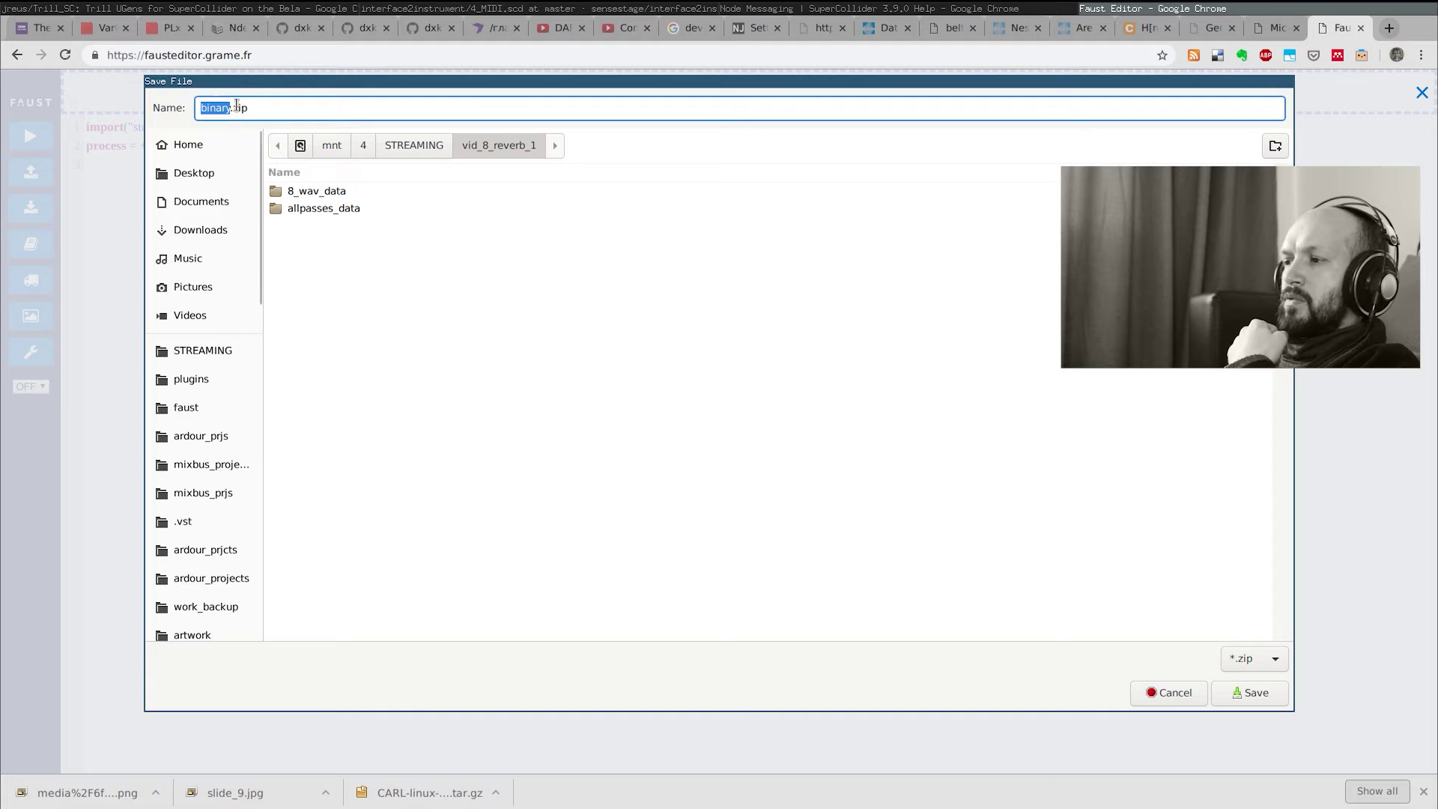
pyautogui.click(255, 106)
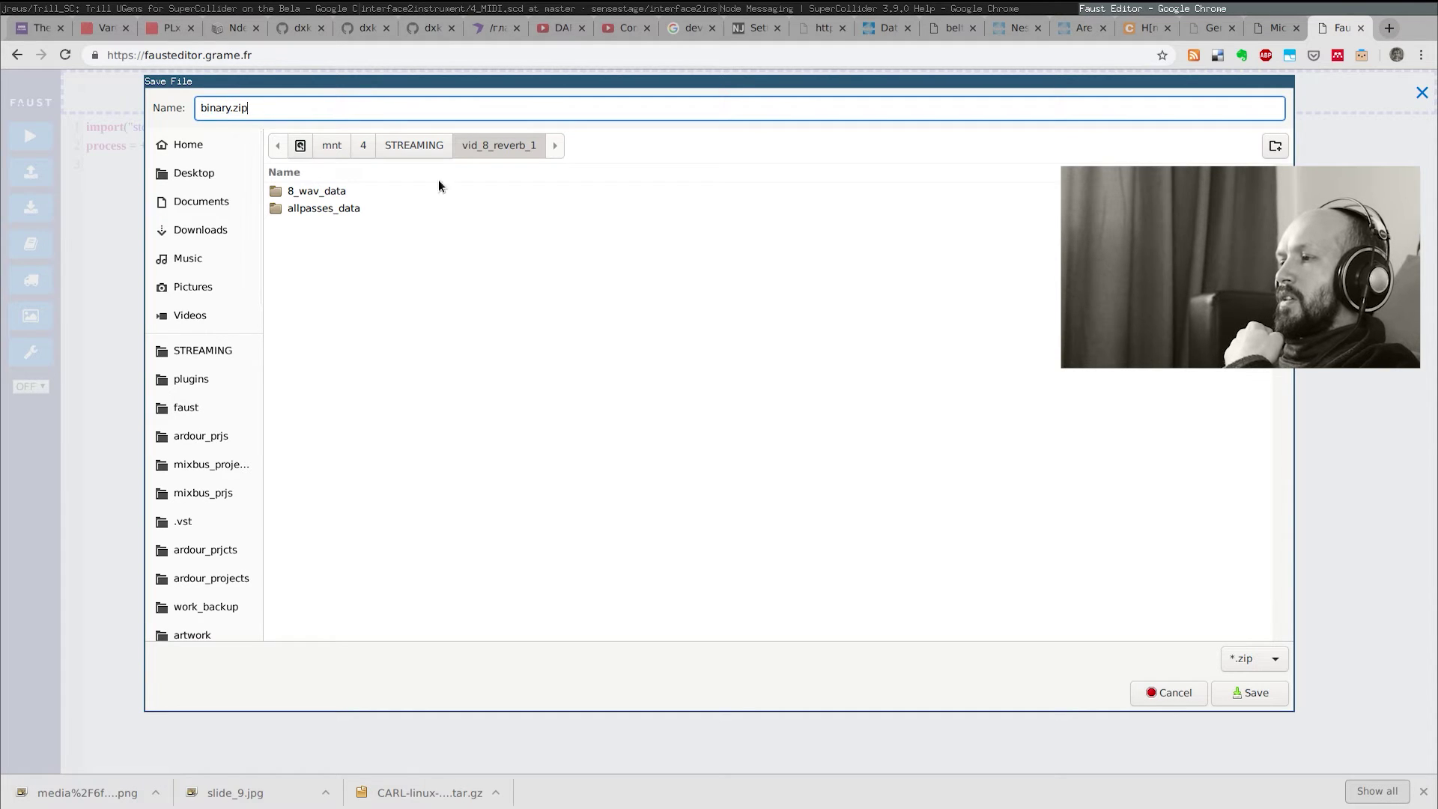
pyautogui.click(1251, 692)
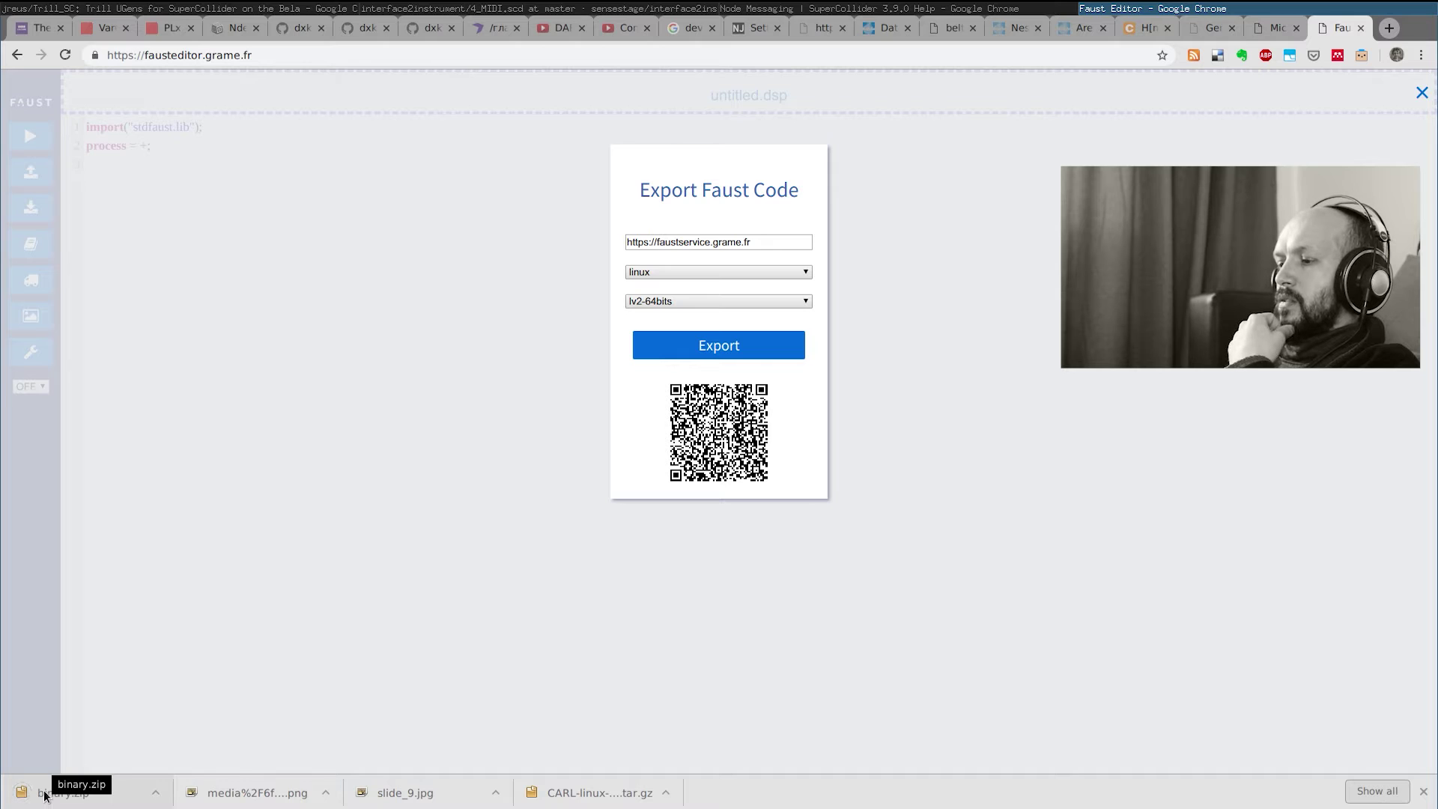
pyautogui.click(45, 794)
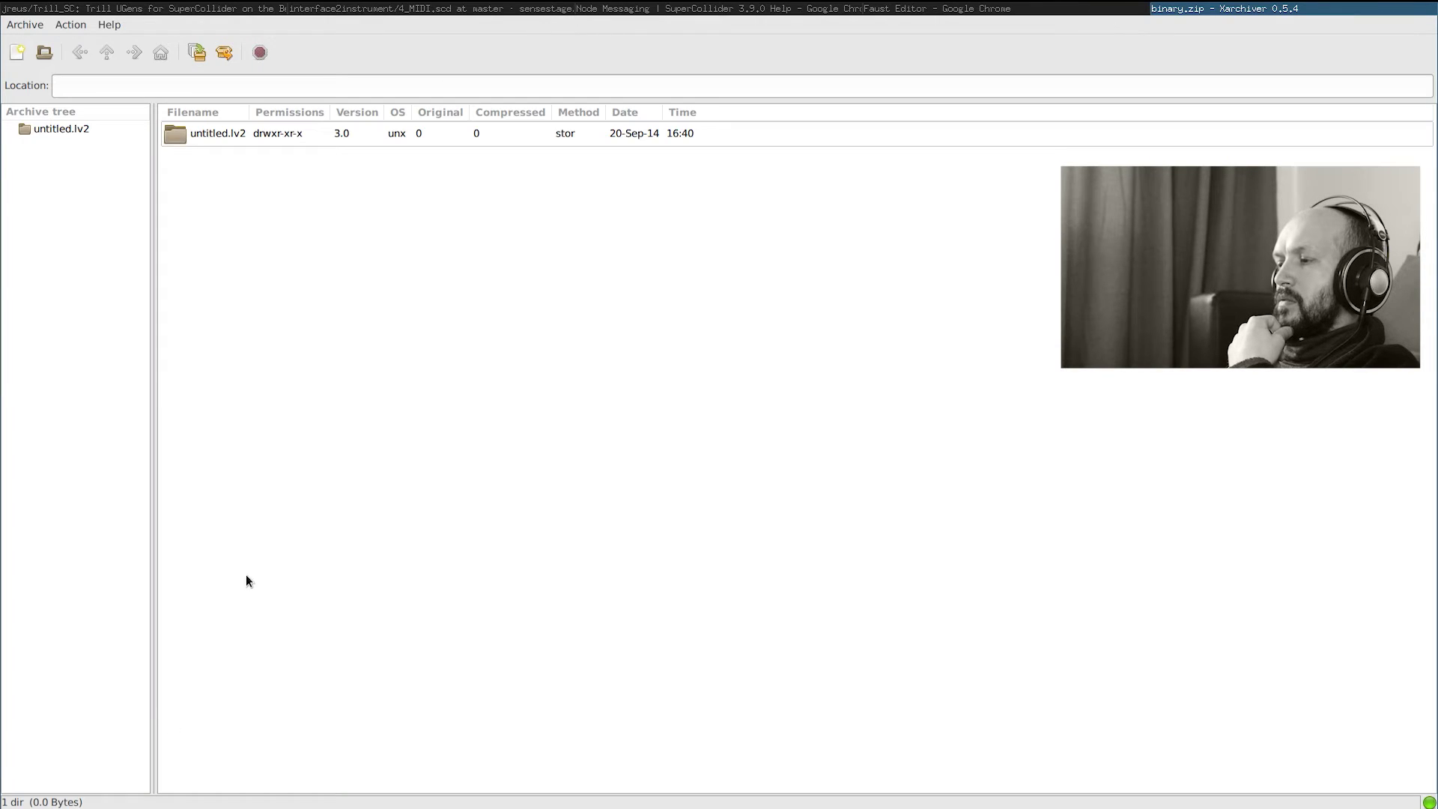
# Select the untitled.lv2 folder in Xarchiver, then return to the Chrome window
pyautogui.click(215, 137)
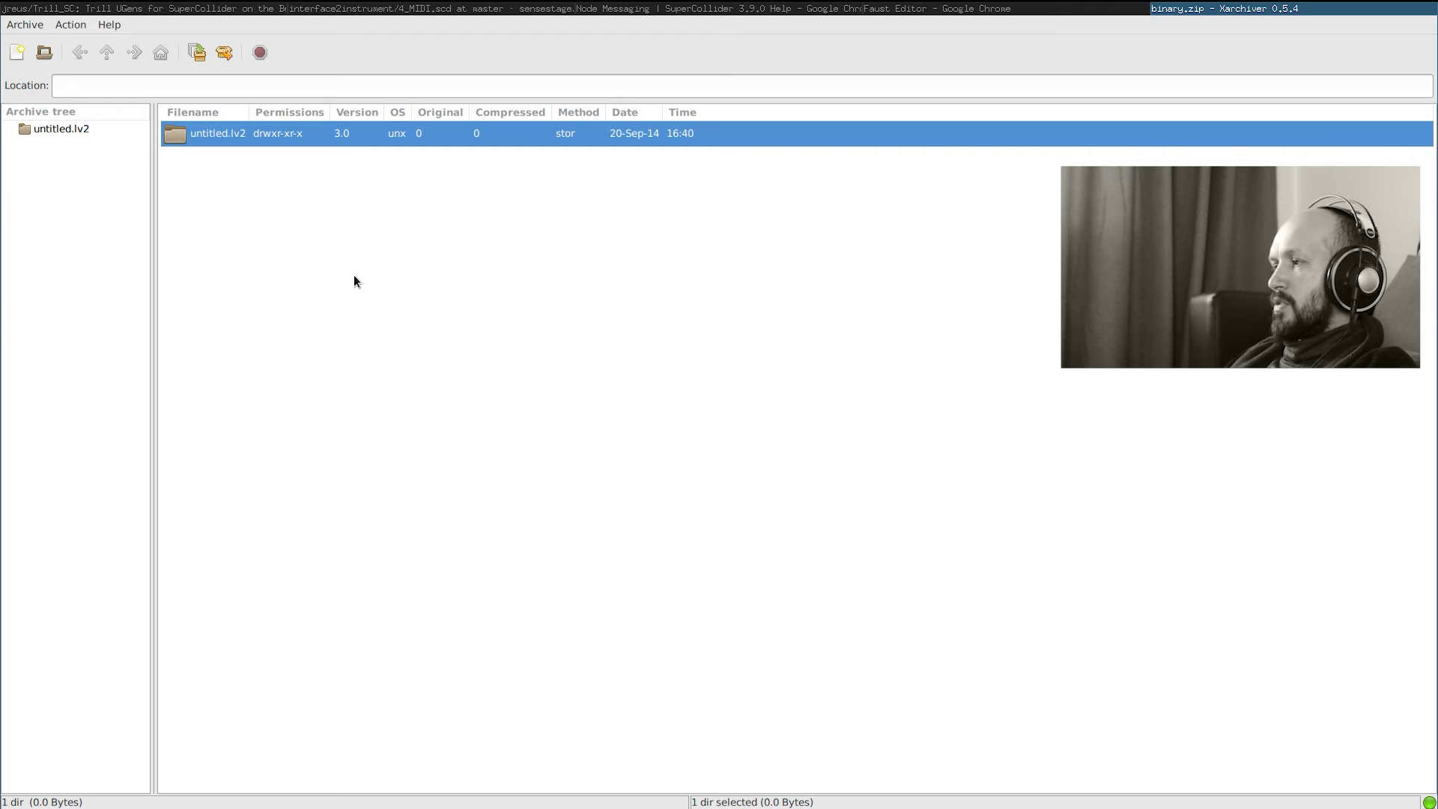
pyautogui.hotkey('alt', 'Tab')
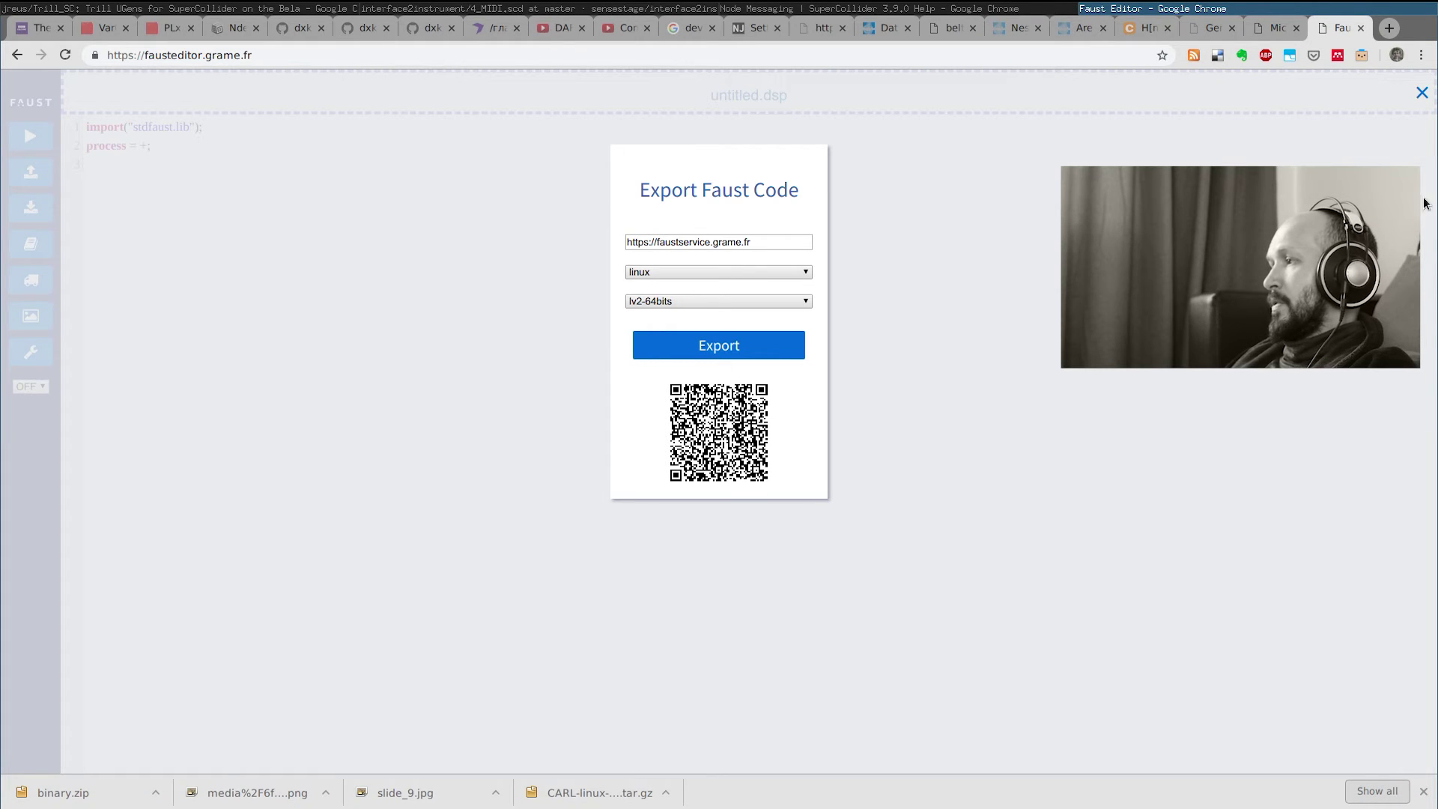
# Close the Faust Editor tab and switch to Ardour's mixer showing ESI Reflector
pyautogui.click(1361, 28)
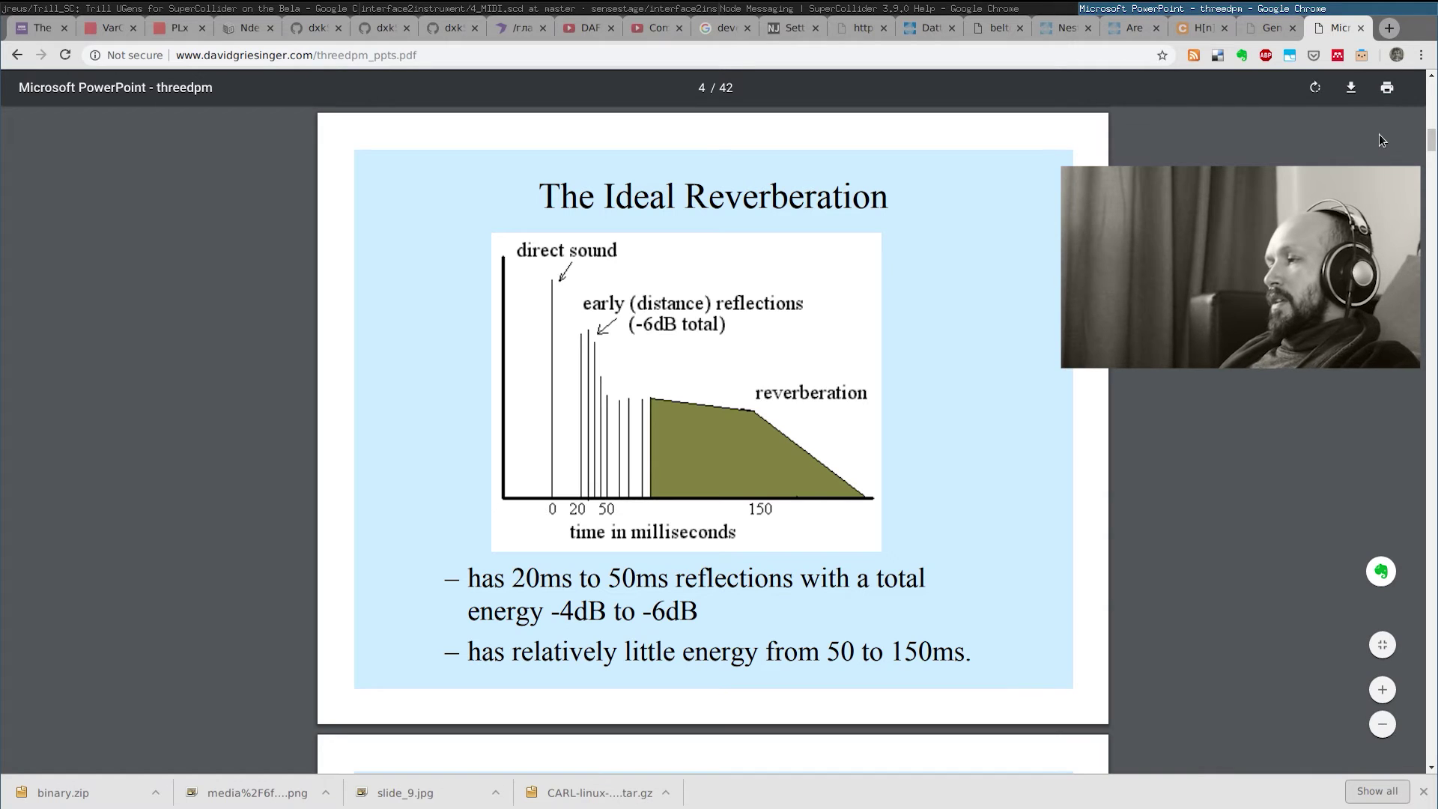
pyautogui.press('super+Tab')
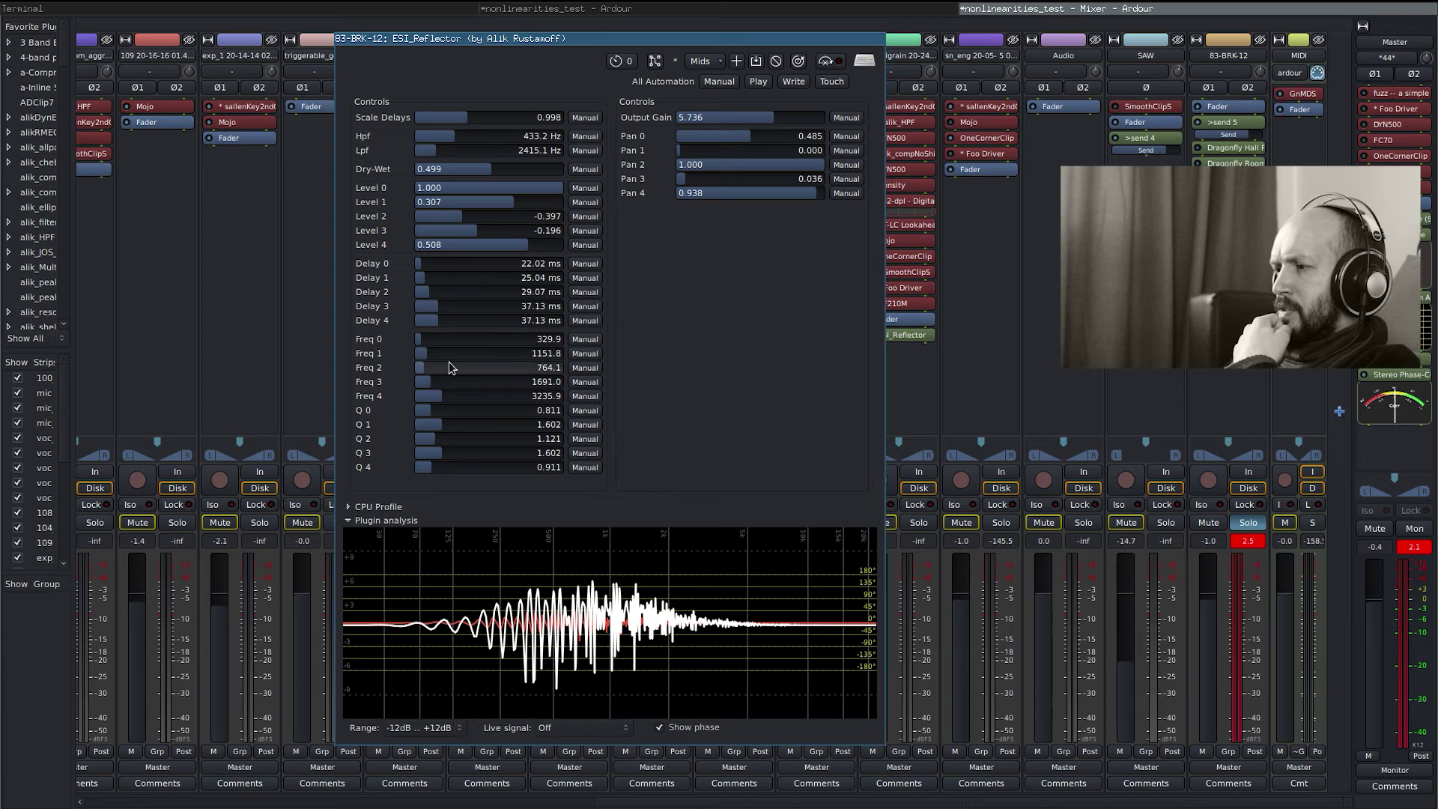
# Set ESI_Reflector's Q 0 slider to 1.221
pyautogui.moveTo(439, 416); pyautogui.dragTo(459, 418)
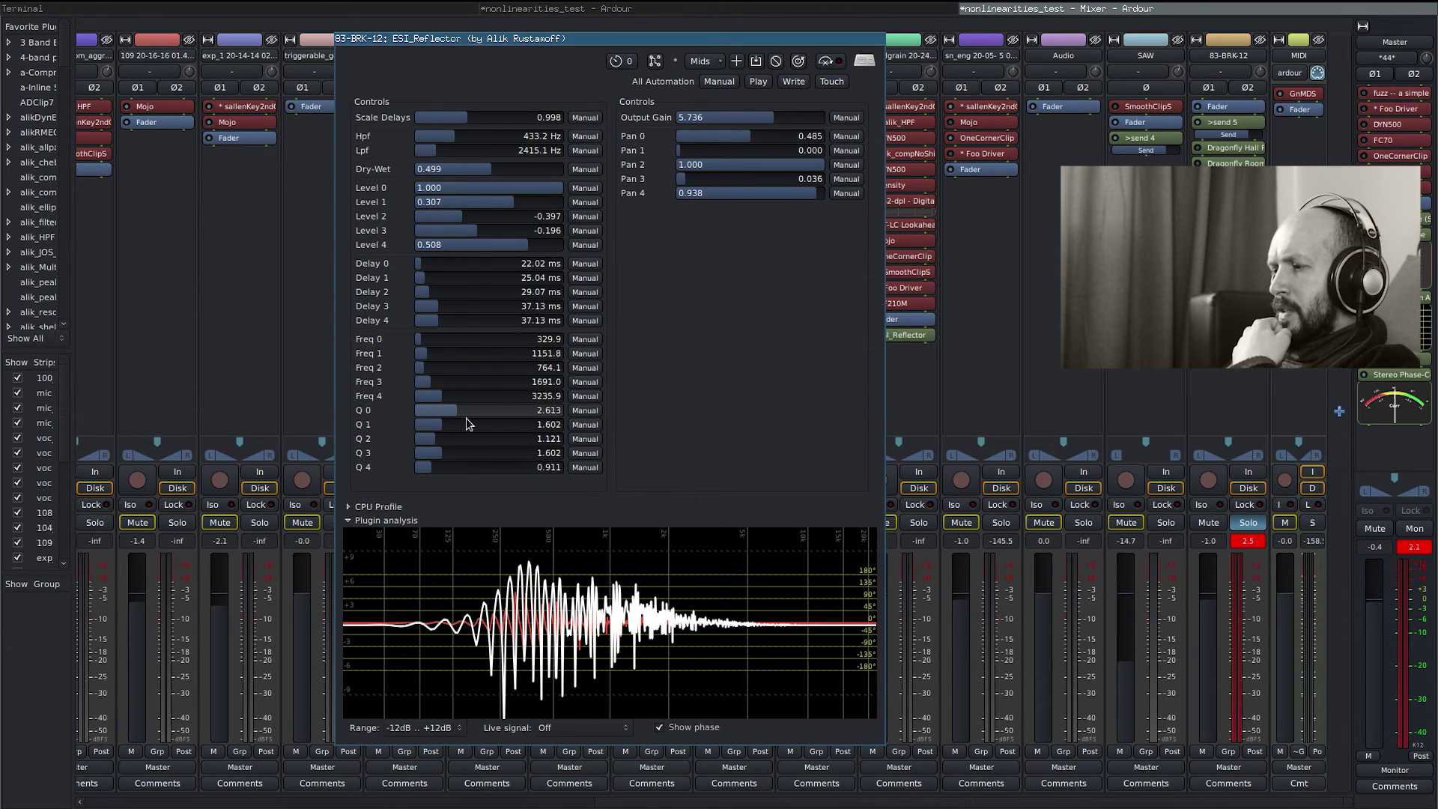
pyautogui.moveTo(460, 417)
pyautogui.mouseDown()
pyautogui.moveTo(428, 422)
pyautogui.moveTo(442, 424)
pyautogui.mouseUp()
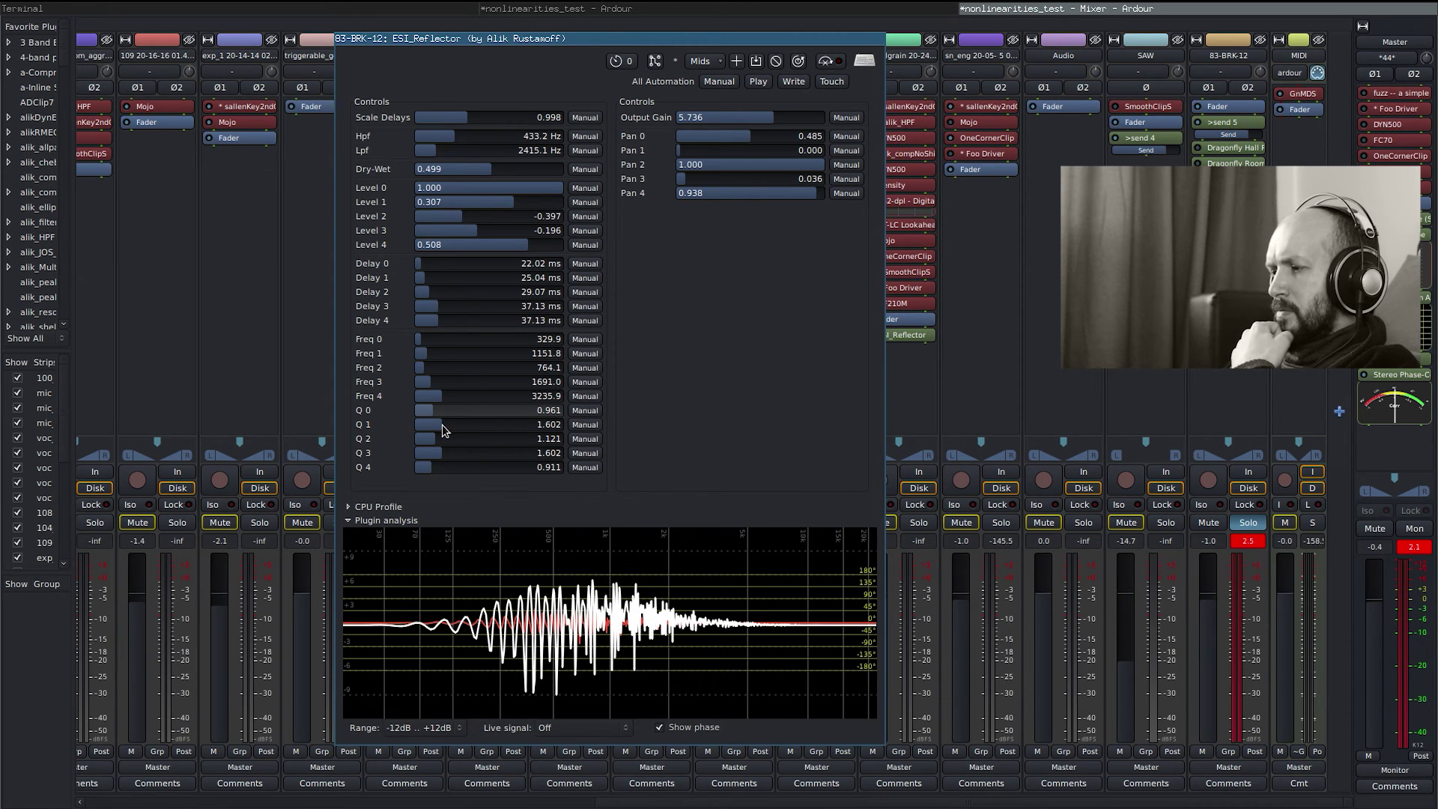
pyautogui.moveTo(442, 425); pyautogui.dragTo(446, 426)
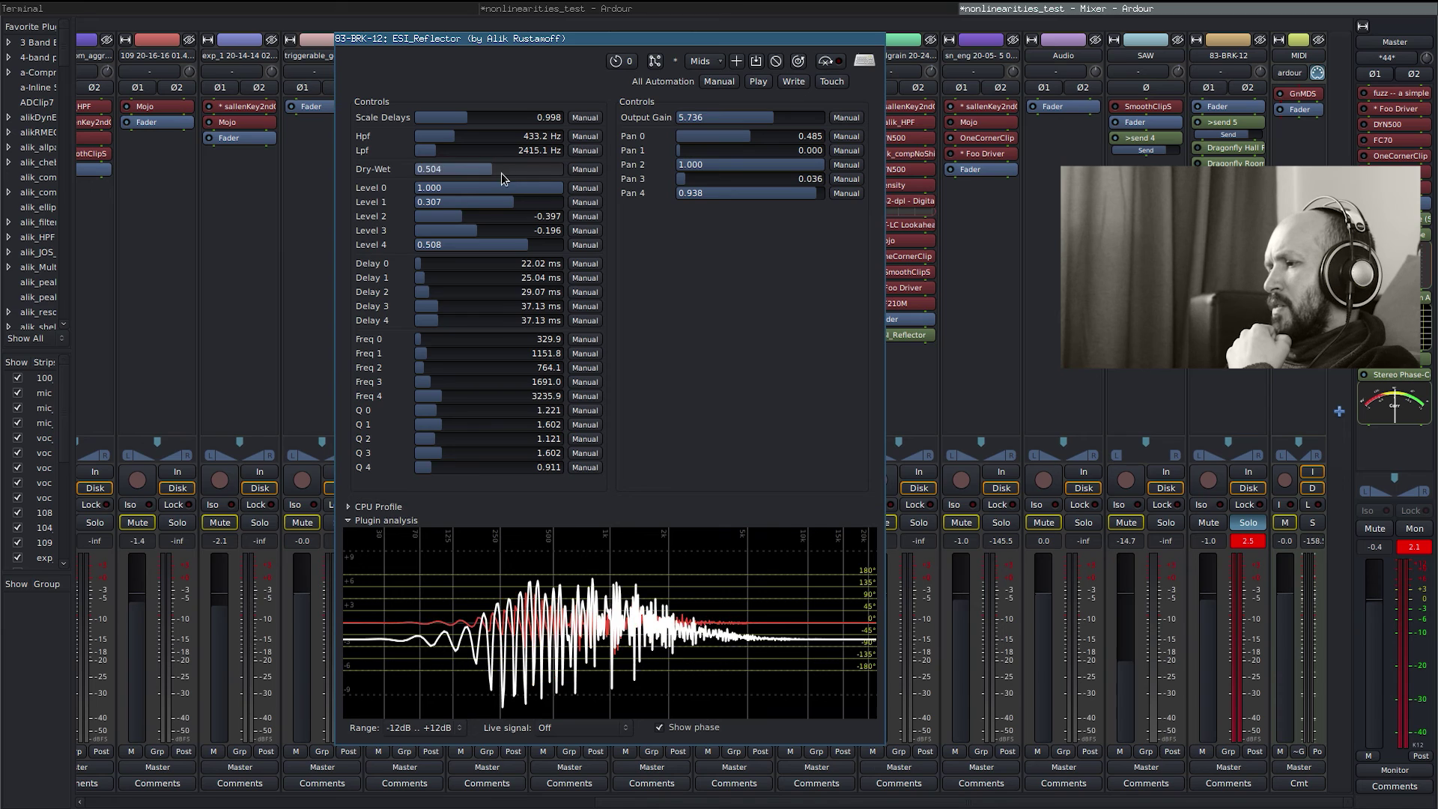
# Set Dry-Wet to 0.530, close the plugin window and return to the reverberation slide
pyautogui.moveTo(501, 170)
pyautogui.mouseDown()
pyautogui.moveTo(467, 170)
pyautogui.moveTo(496, 170)
pyautogui.mouseUp()
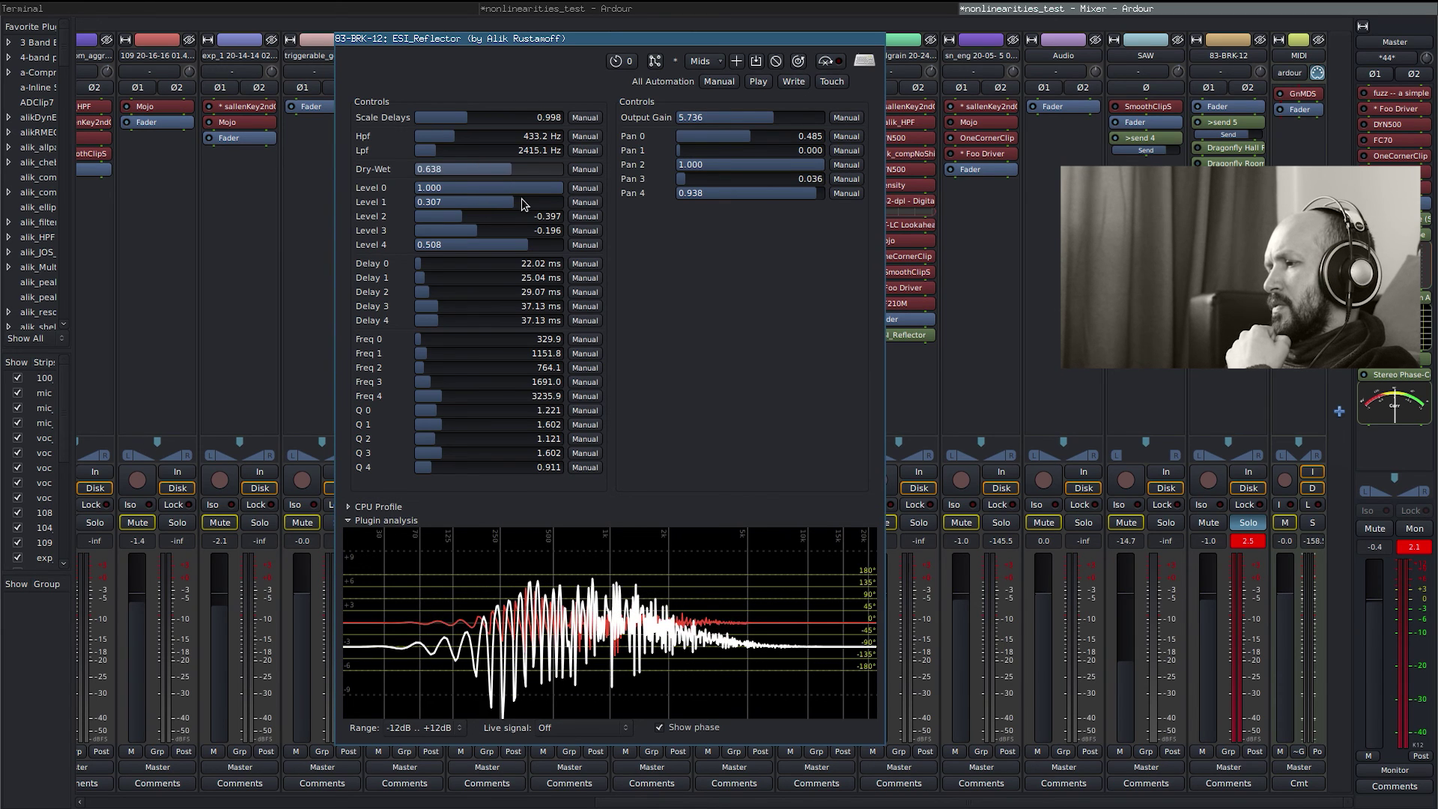
pyautogui.scroll(2, 495, 170)
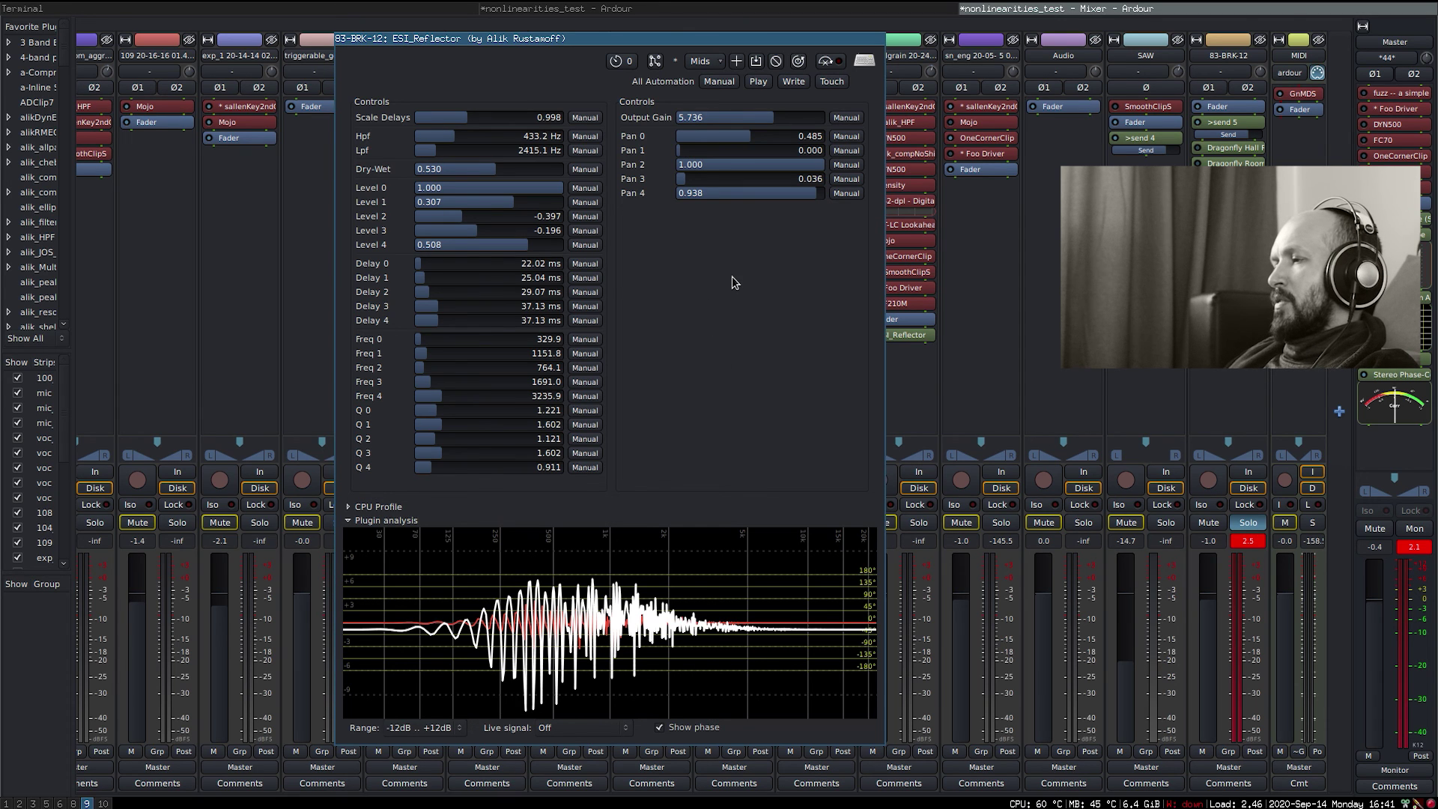
pyautogui.press('Escape')
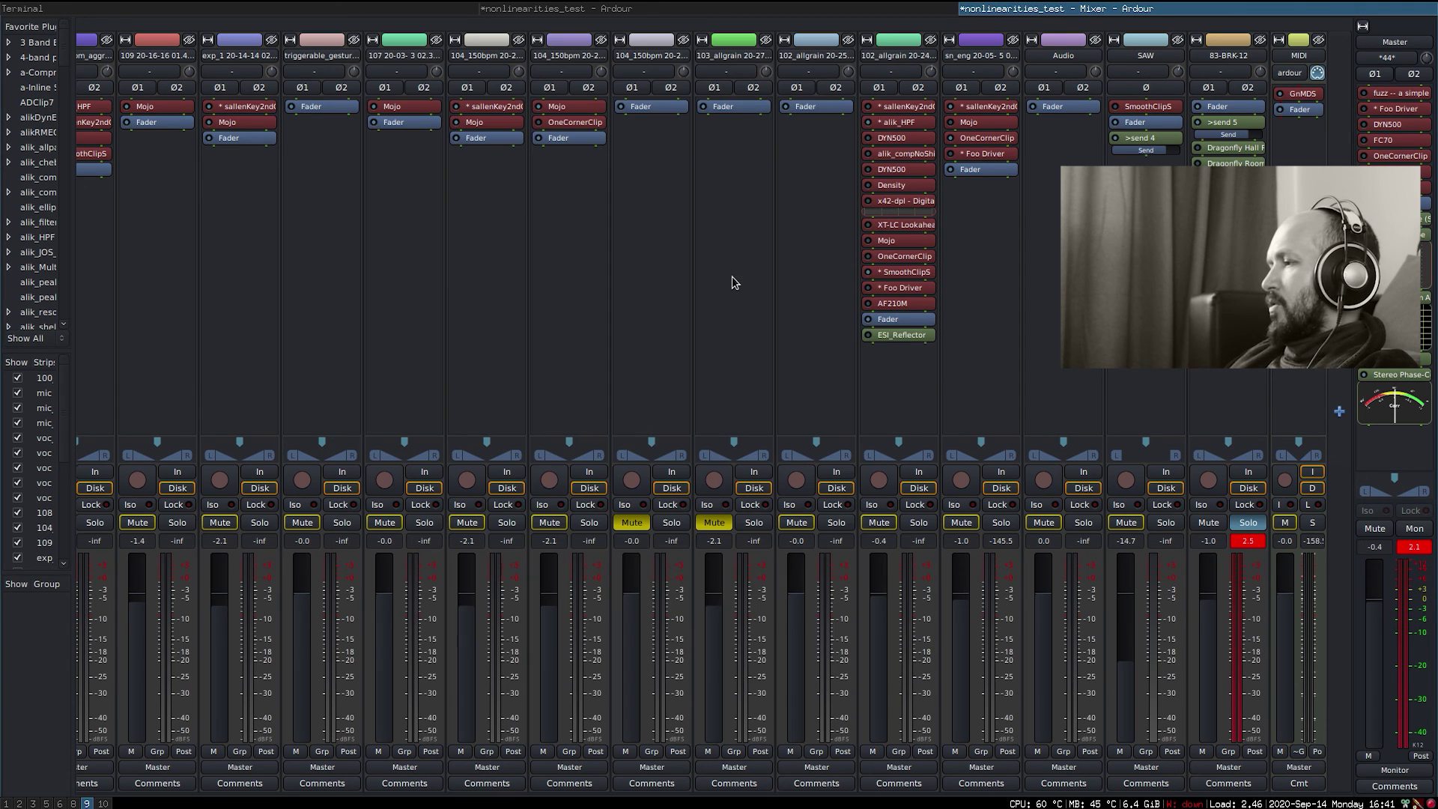
pyautogui.hotkey('alt', 'Tab')
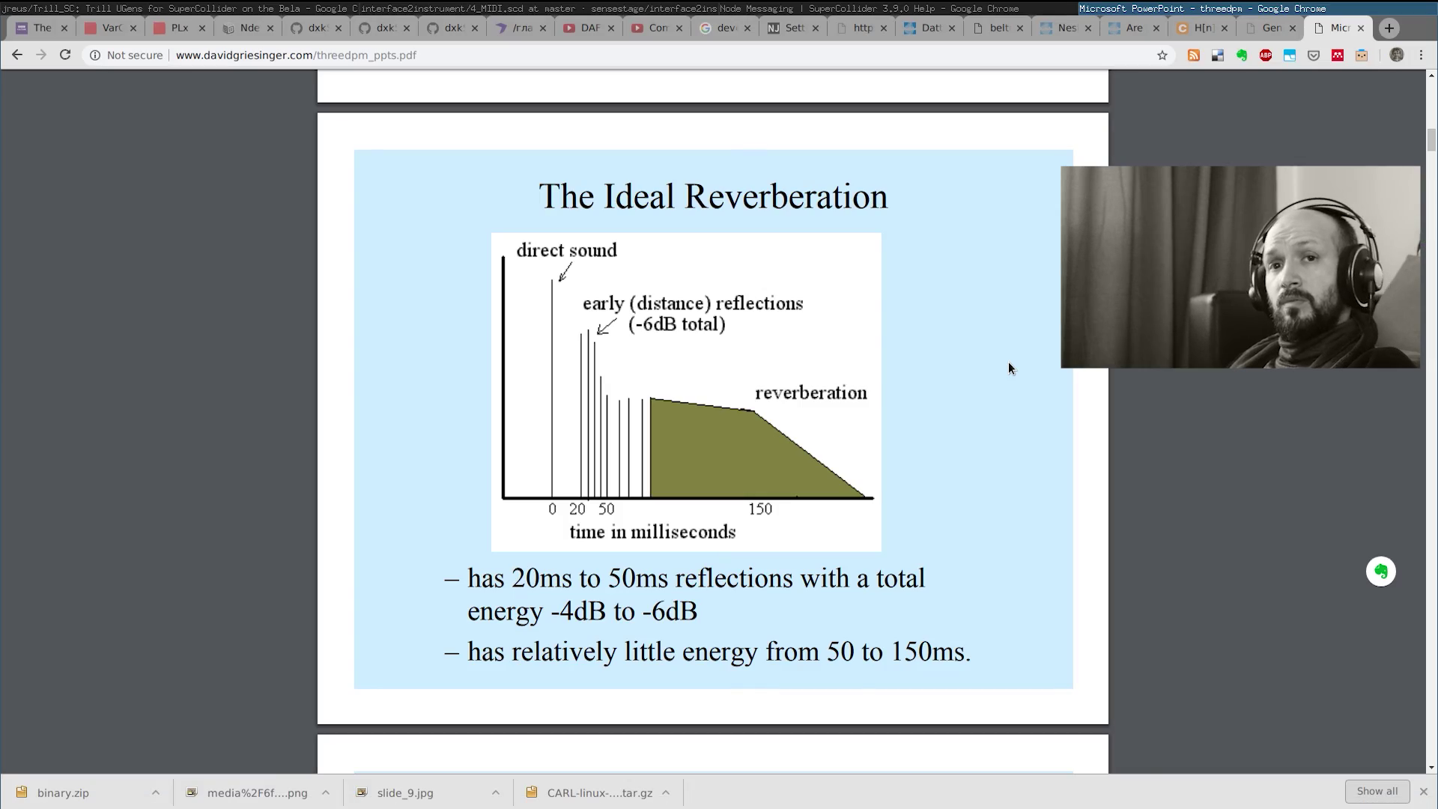